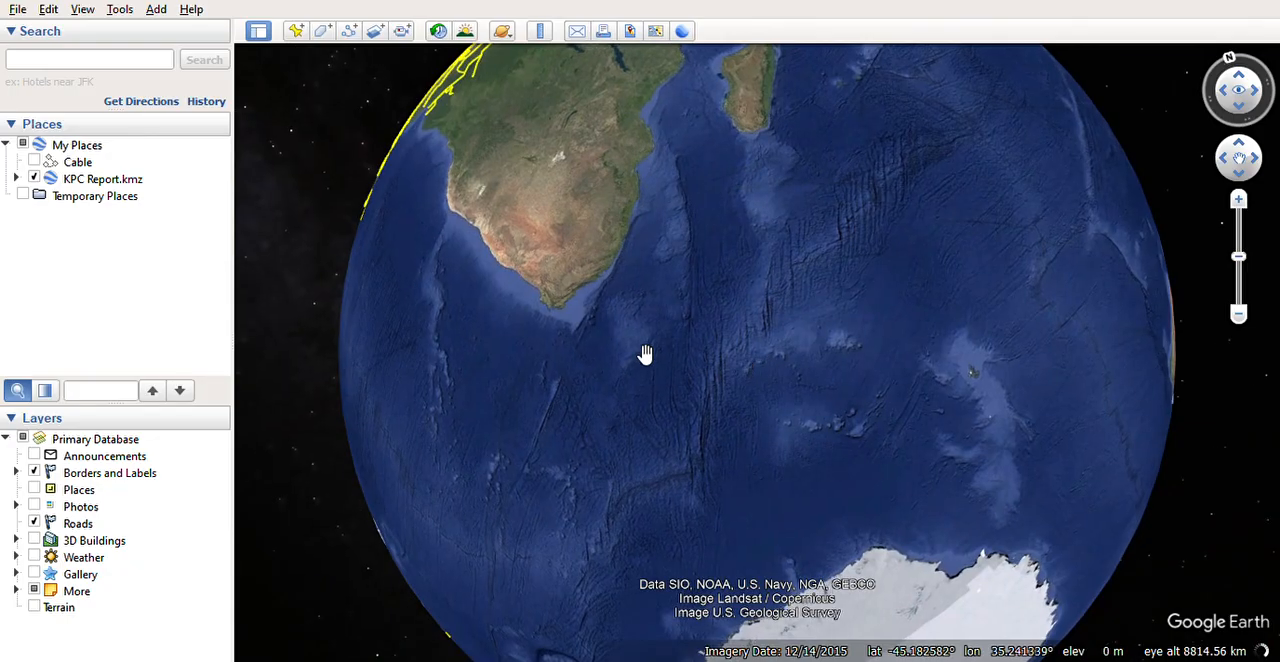
Step: Bring Kenya on the East African coast into view and hide the KPC Report.kmz places
left_click_drag(697, 305, 546, 360)
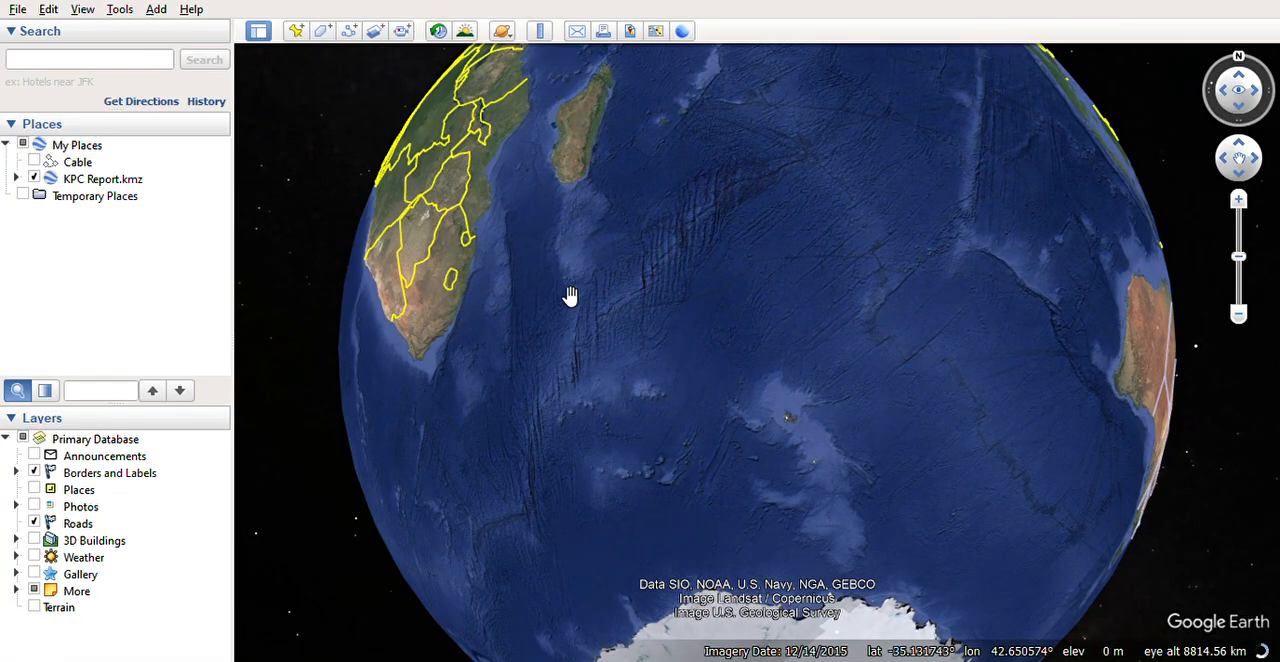
left_click_drag(569, 296, 617, 366)
left_click_drag(503, 246, 658, 407)
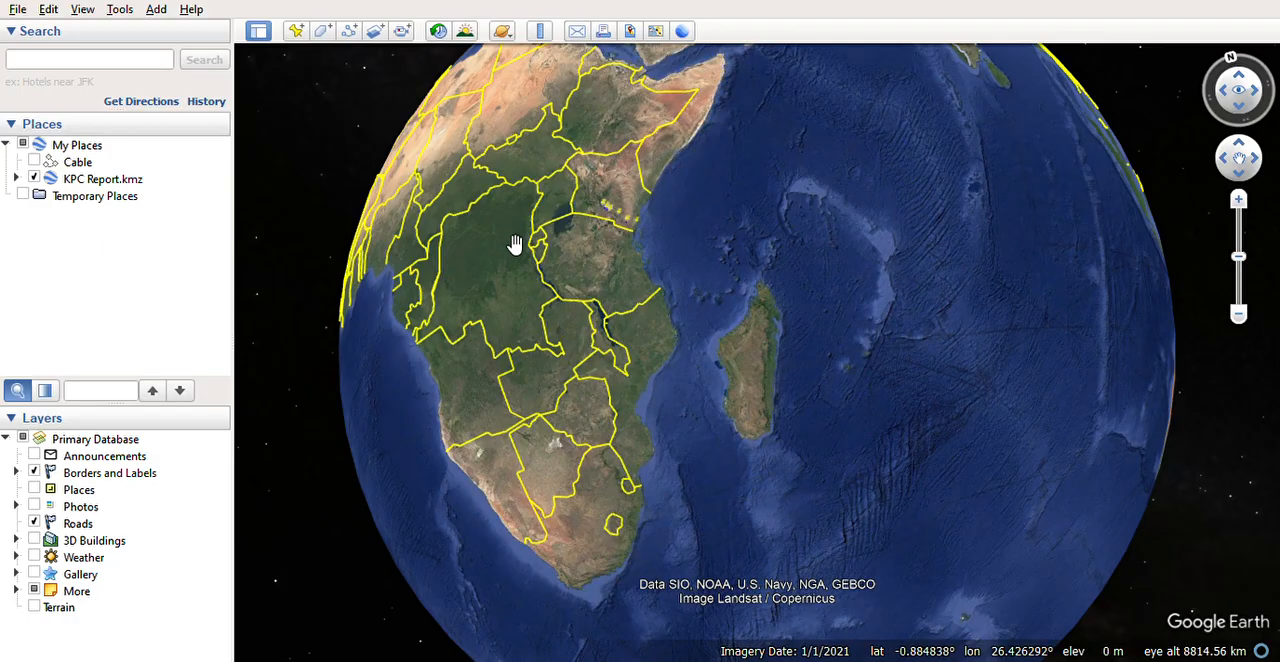
left_click_drag(581, 253, 554, 339)
left_click_drag(632, 192, 592, 304)
scroll(637, 323, "up", 1)
scroll(540, 333, "up", 2)
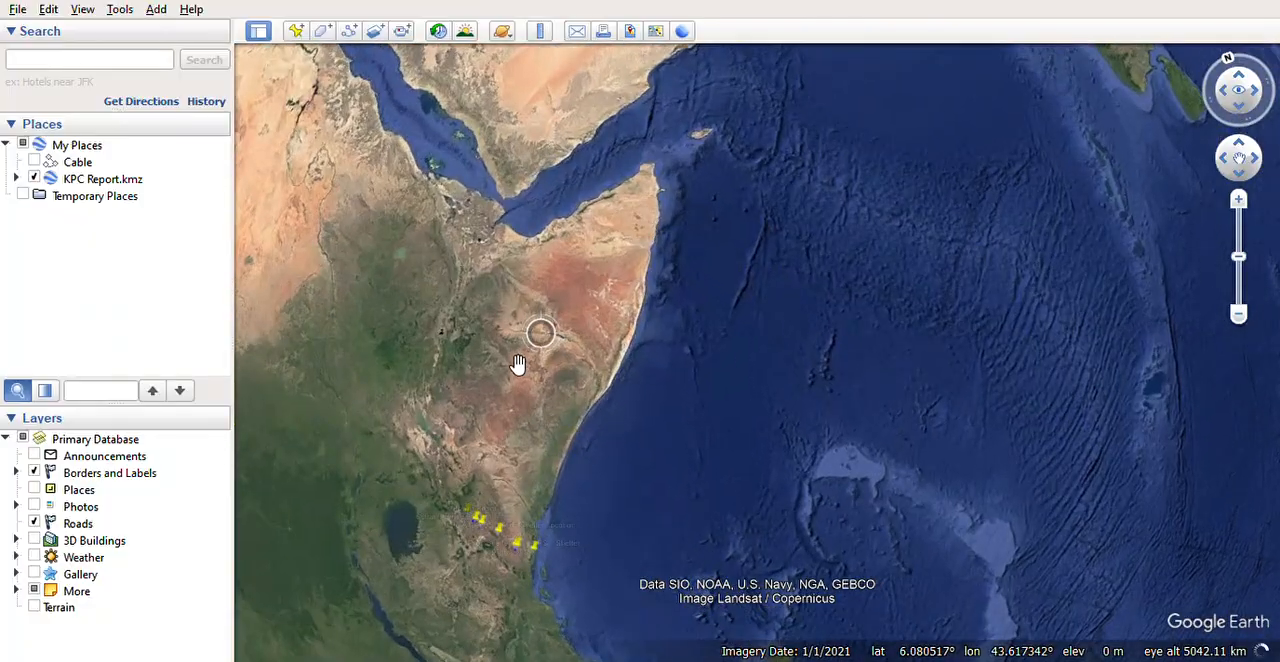
scroll(511, 346, "up", 2)
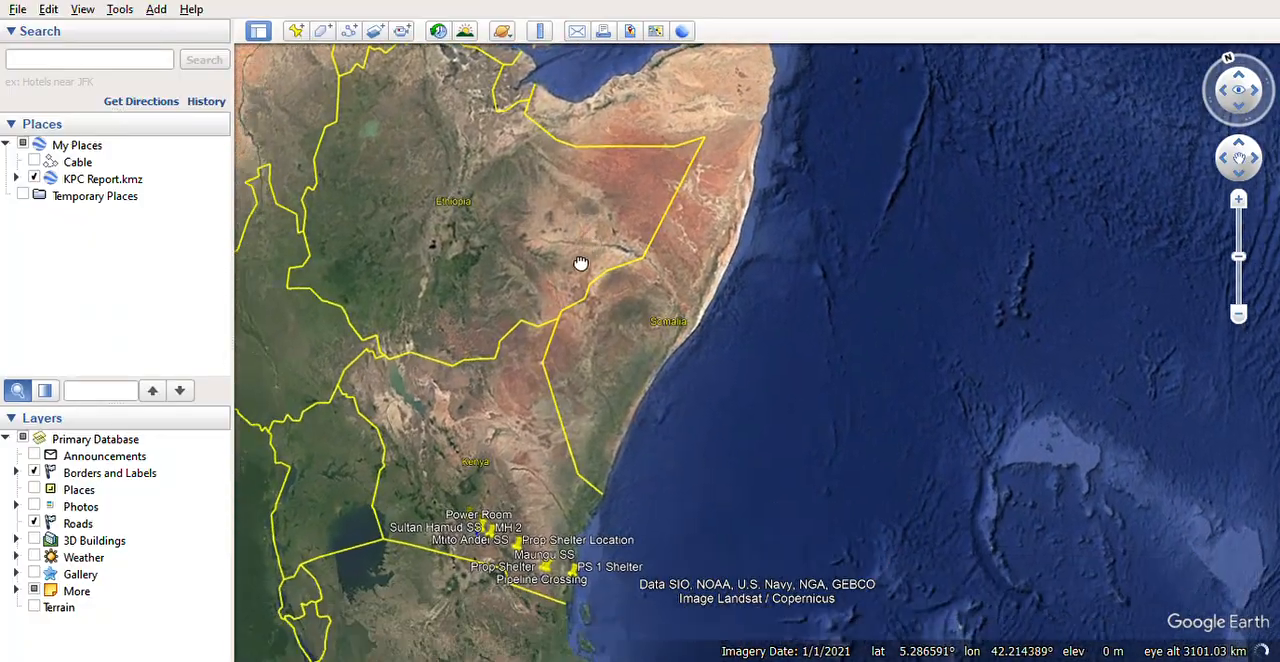
scroll(569, 347, "up", 2)
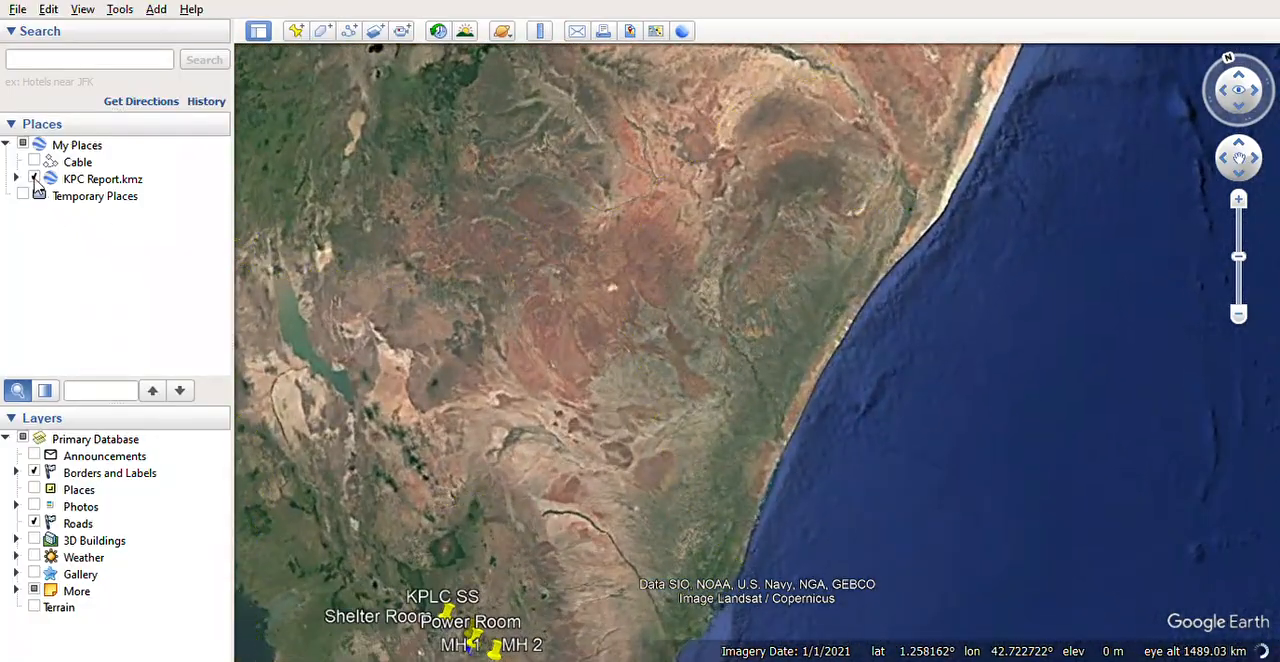
left_click(35, 179)
scroll(606, 306, "down", 2)
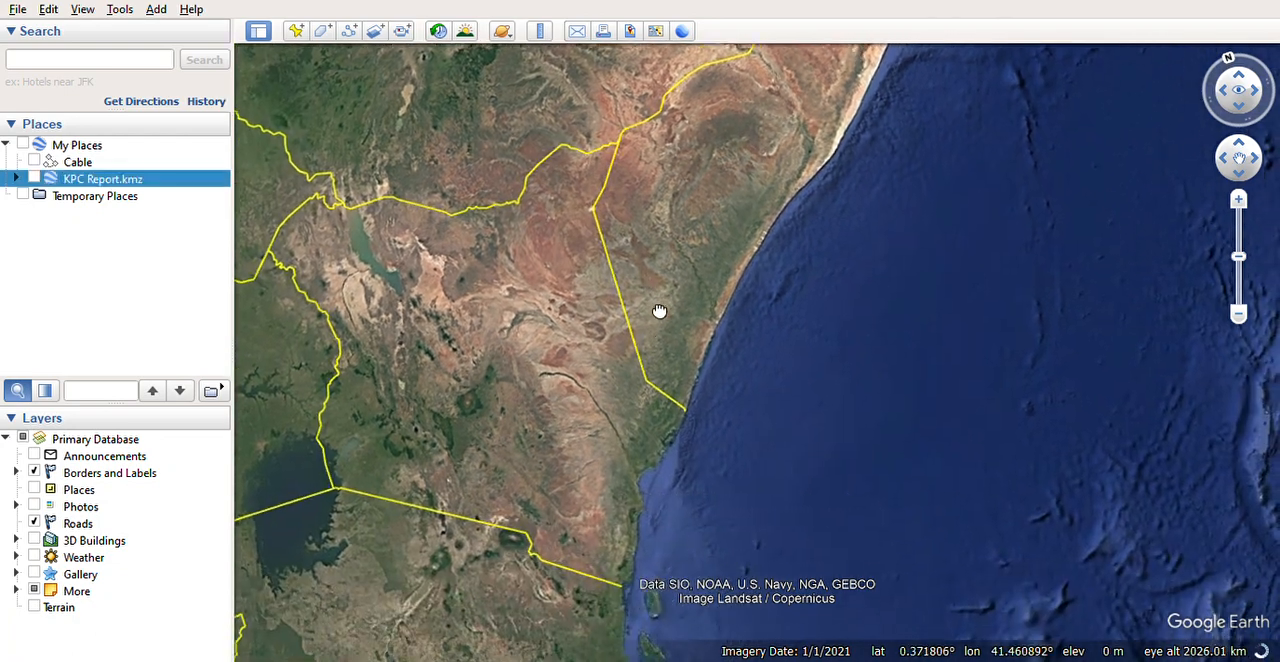
Step: Locate Nairobi within Kenya and bring the city's built-up area into close view
middle_click_drag(742, 348, 600, 294)
left_click_drag(577, 246, 574, 345)
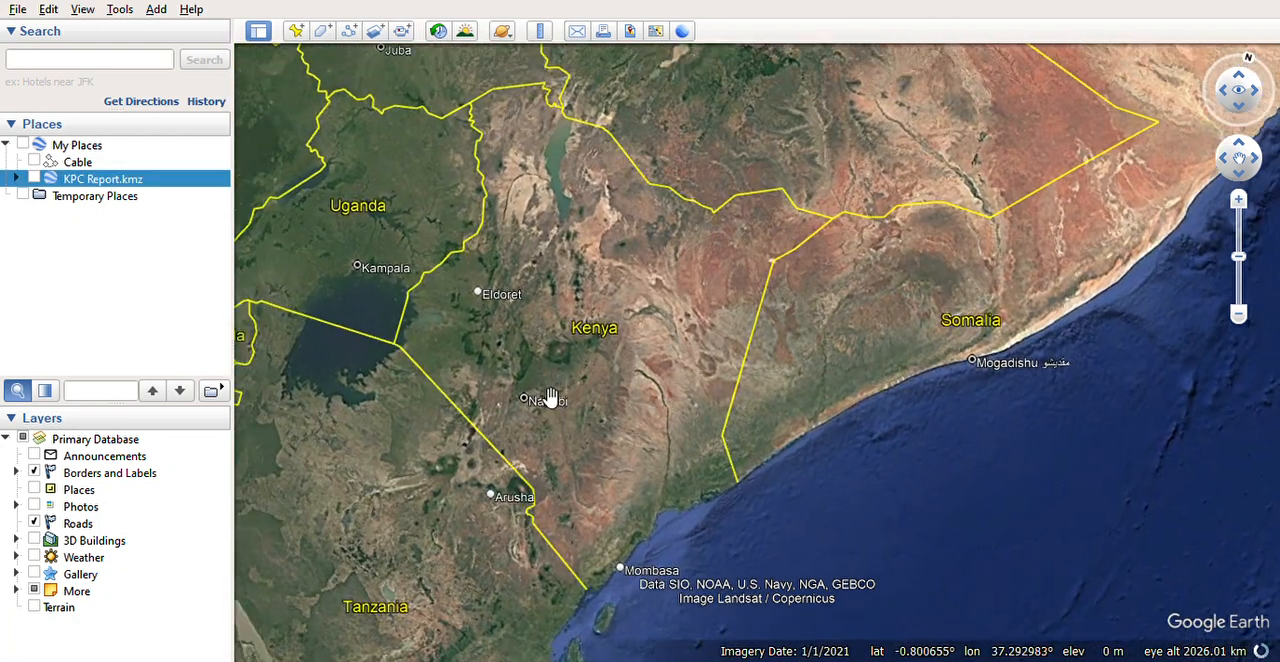
scroll(560, 405, "up", 2)
scroll(549, 423, "up", 4)
middle_click_drag(549, 423, 537, 426)
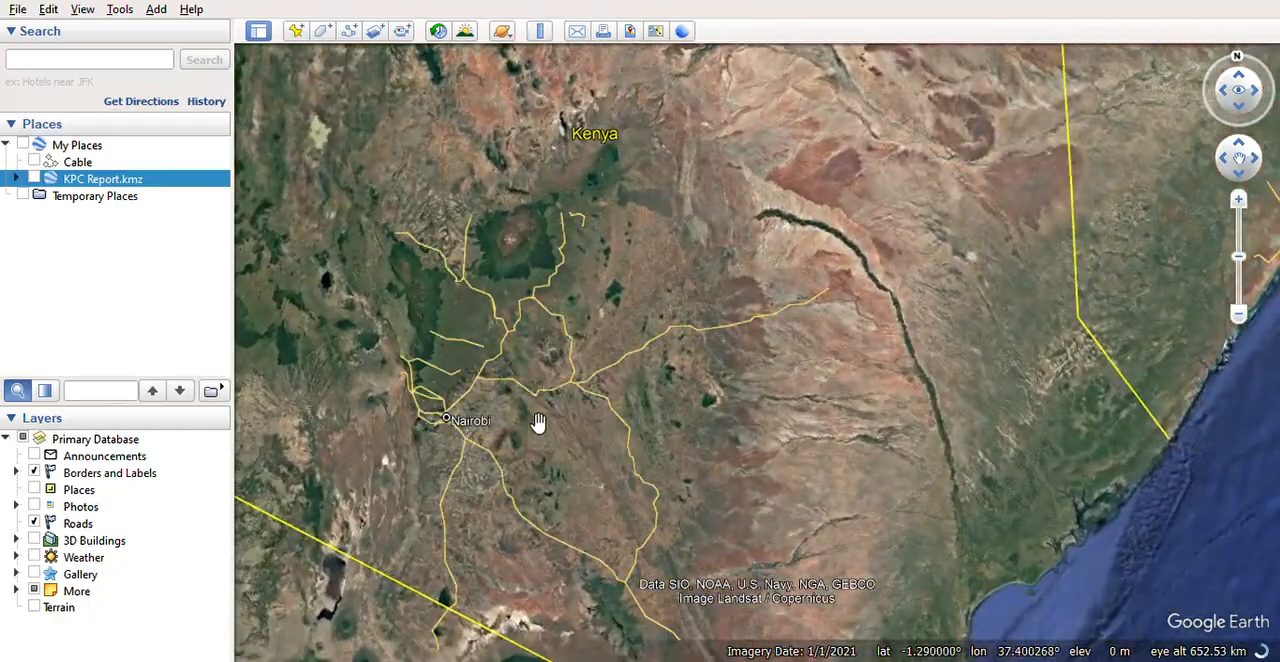
left_click_drag(540, 420, 586, 306)
scroll(434, 347, "up", 6)
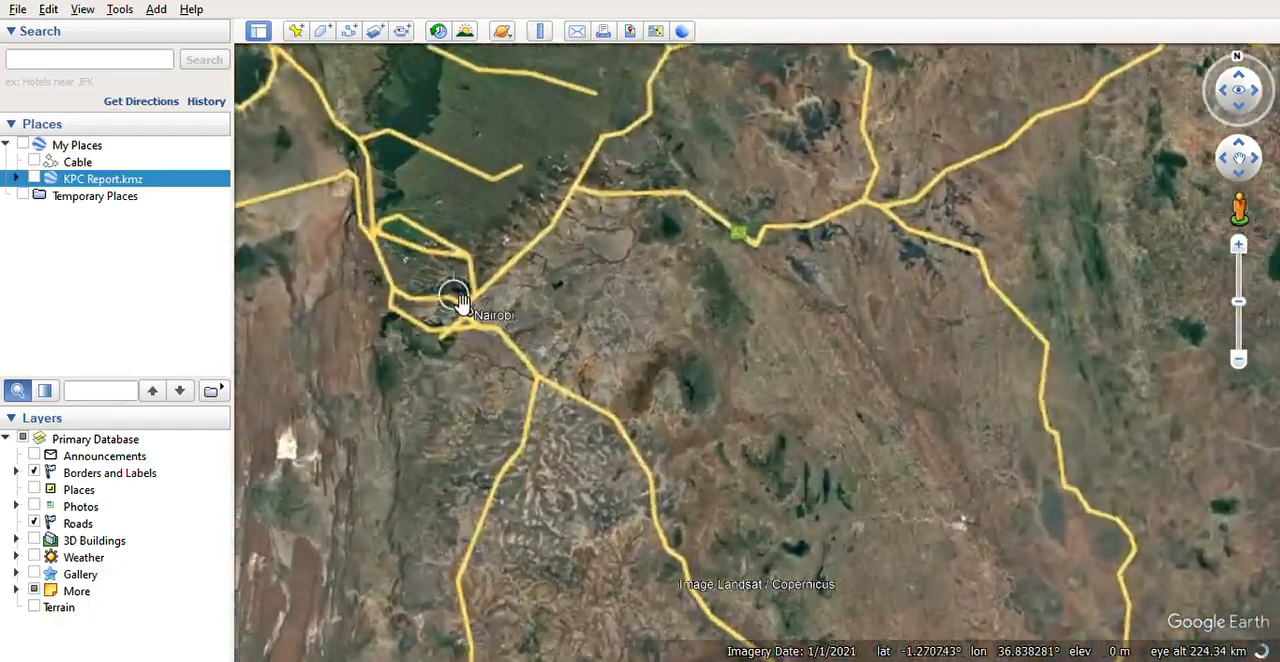
scroll(552, 338, "up", 3)
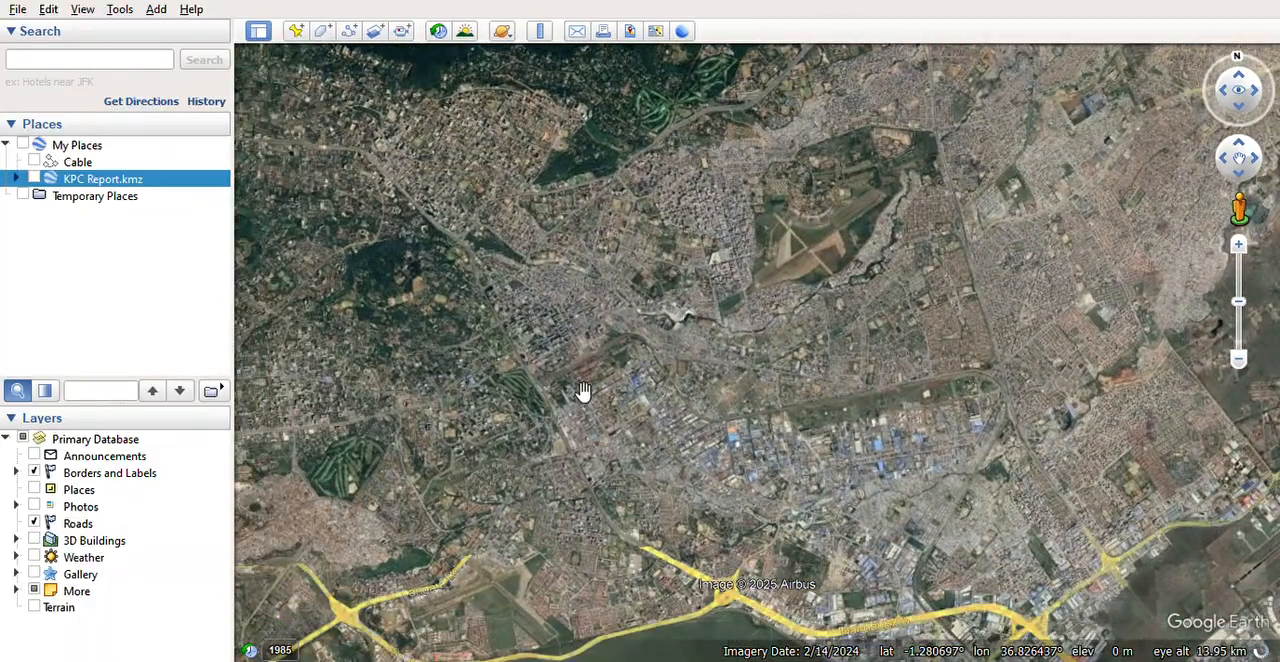
scroll(580, 400, "up", 2)
Step: Examine Nairobi's Industrial Area, Imara Daima and the surroundings towards Embakasi and the international airport
left_click_drag(588, 425, 450, 213)
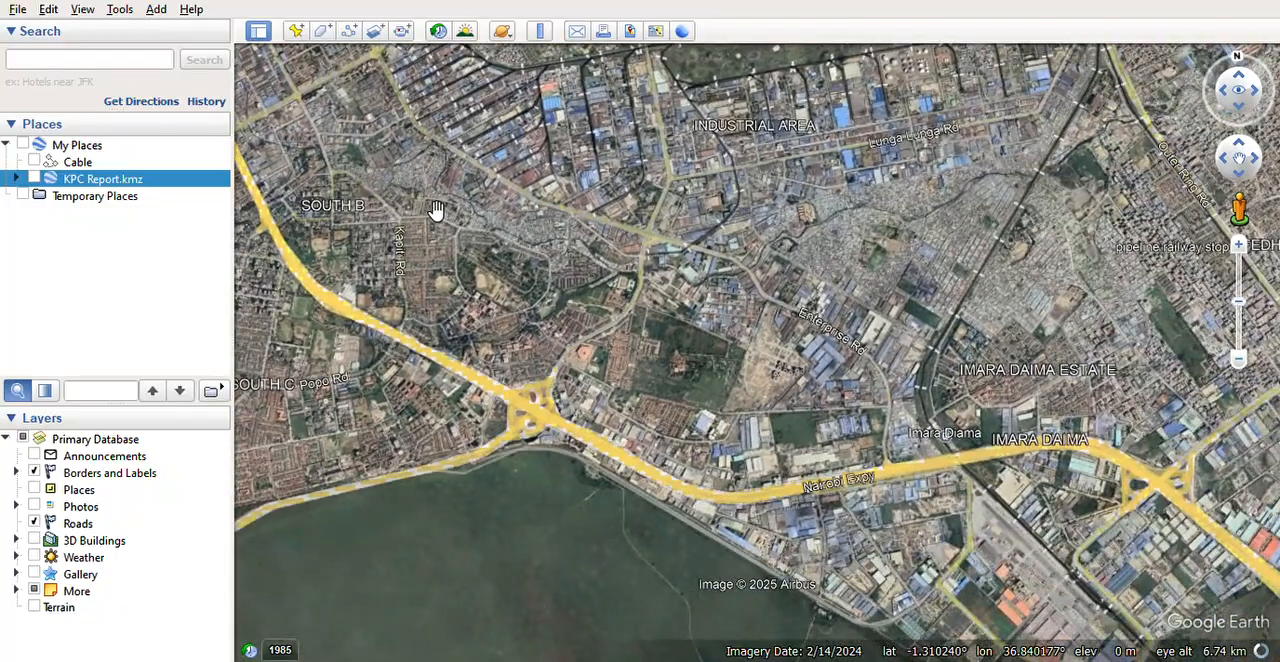
left_click_drag(620, 267, 475, 264)
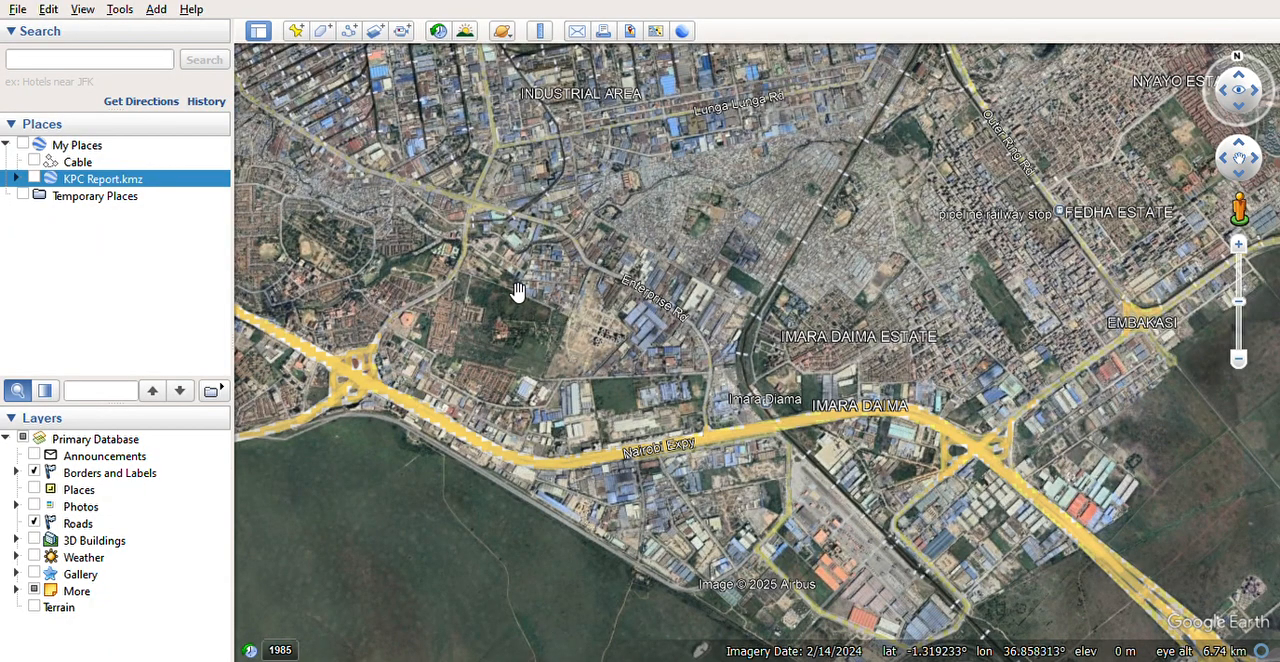
scroll(517, 289, "down", 2)
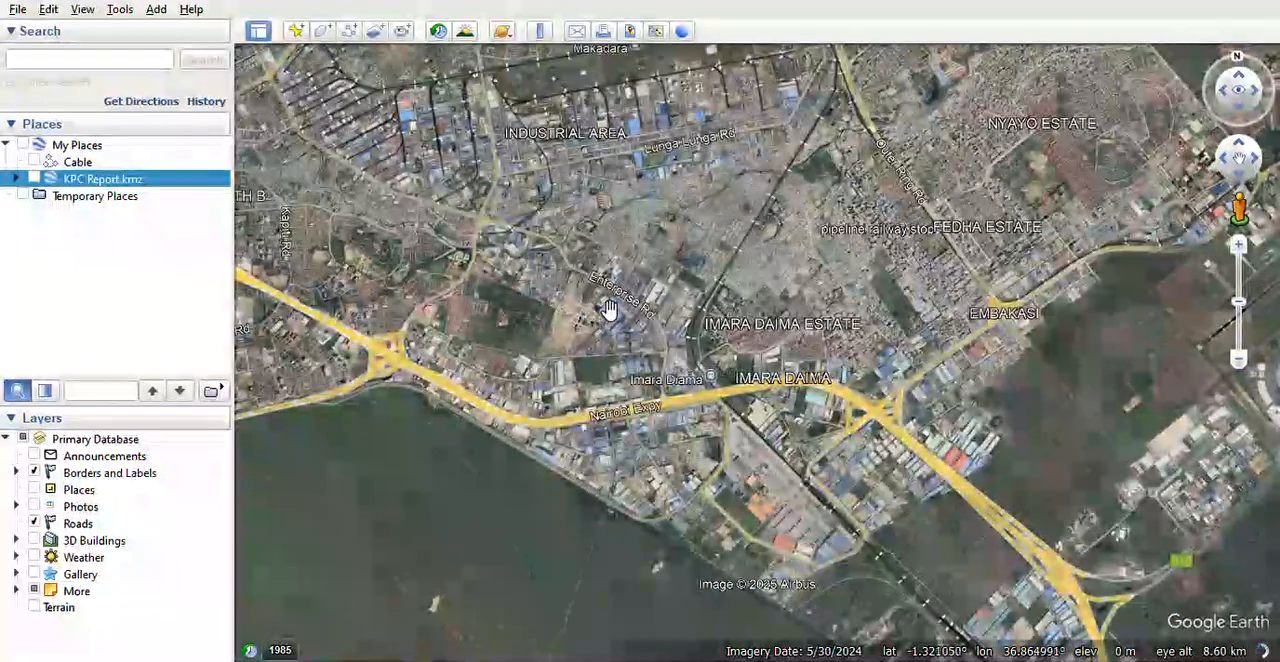
left_click_drag(611, 307, 475, 281)
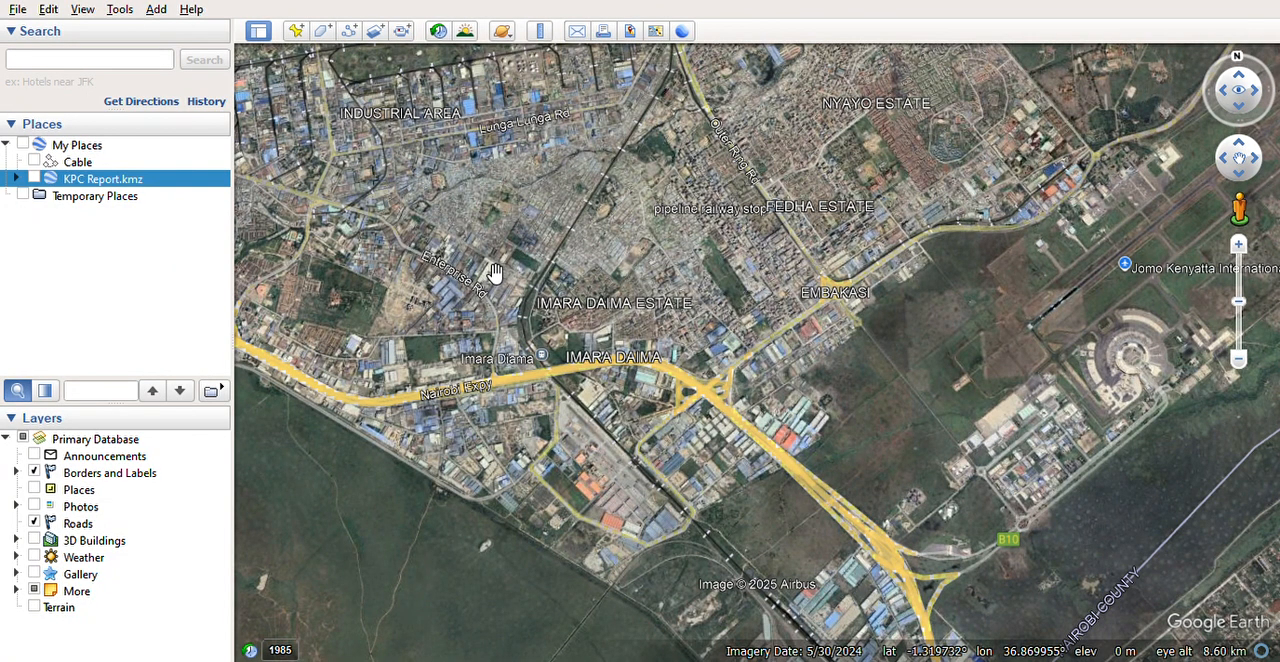
left_click_drag(589, 280, 440, 305)
scroll(470, 285, "down", 3)
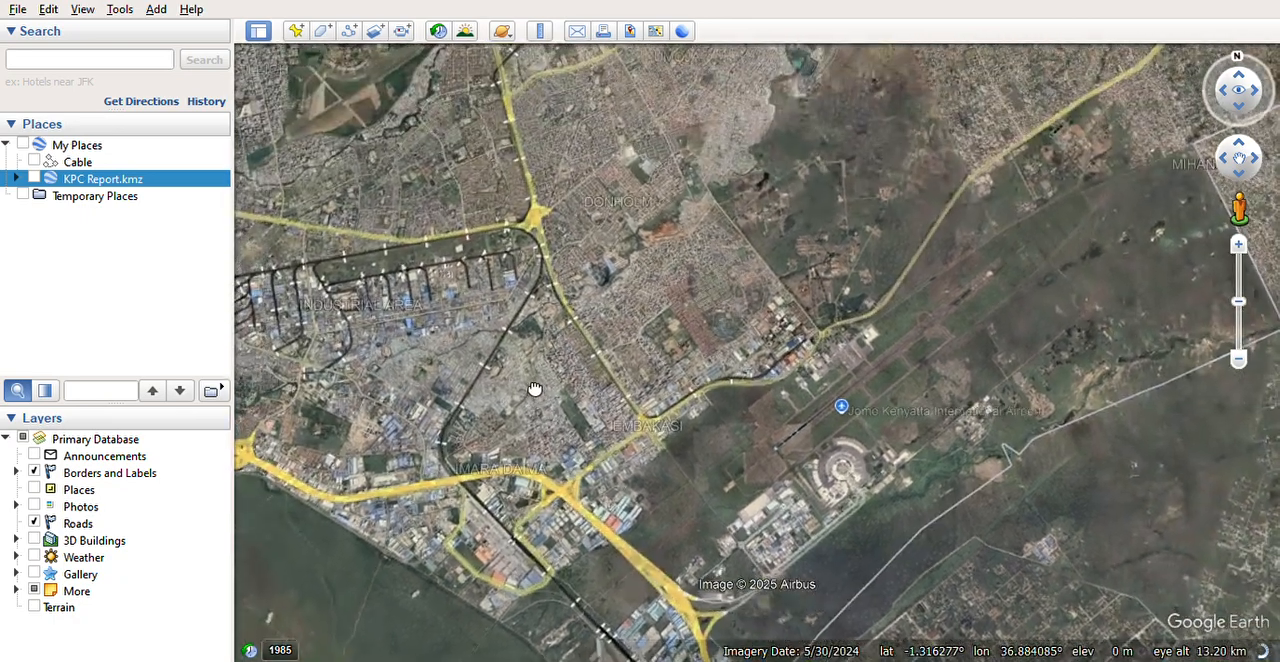
scroll(508, 342, "up", 3)
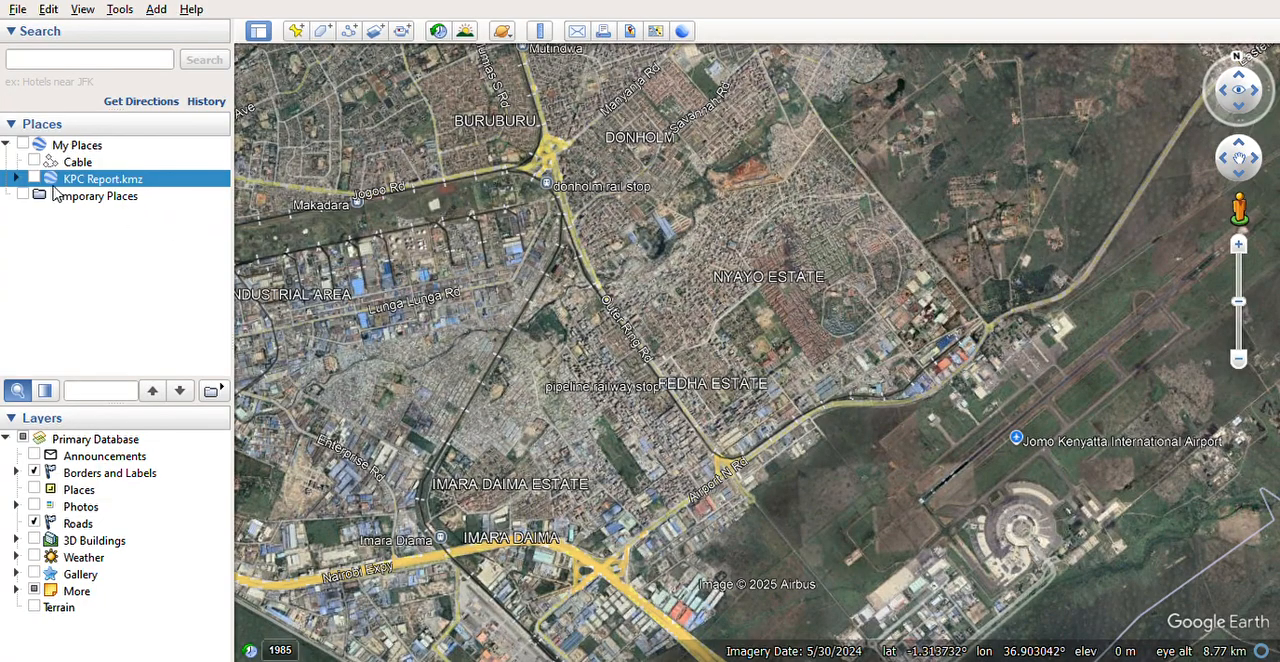
Step: Examine the warehouses and side roads along Airport N Rd in Embakasi at close range
scroll(527, 474, "up", 2)
left_click_drag(594, 526, 413, 317)
scroll(455, 370, "up", 4)
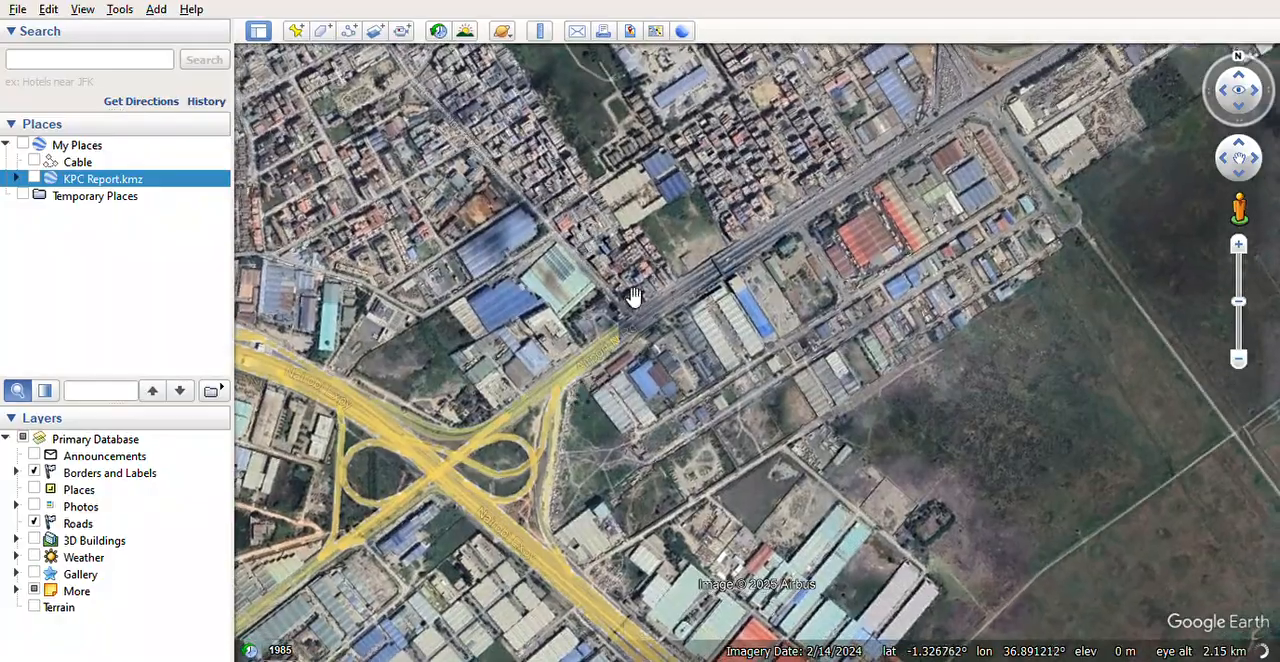
left_click_drag(738, 368, 560, 383)
scroll(668, 376, "up", 1)
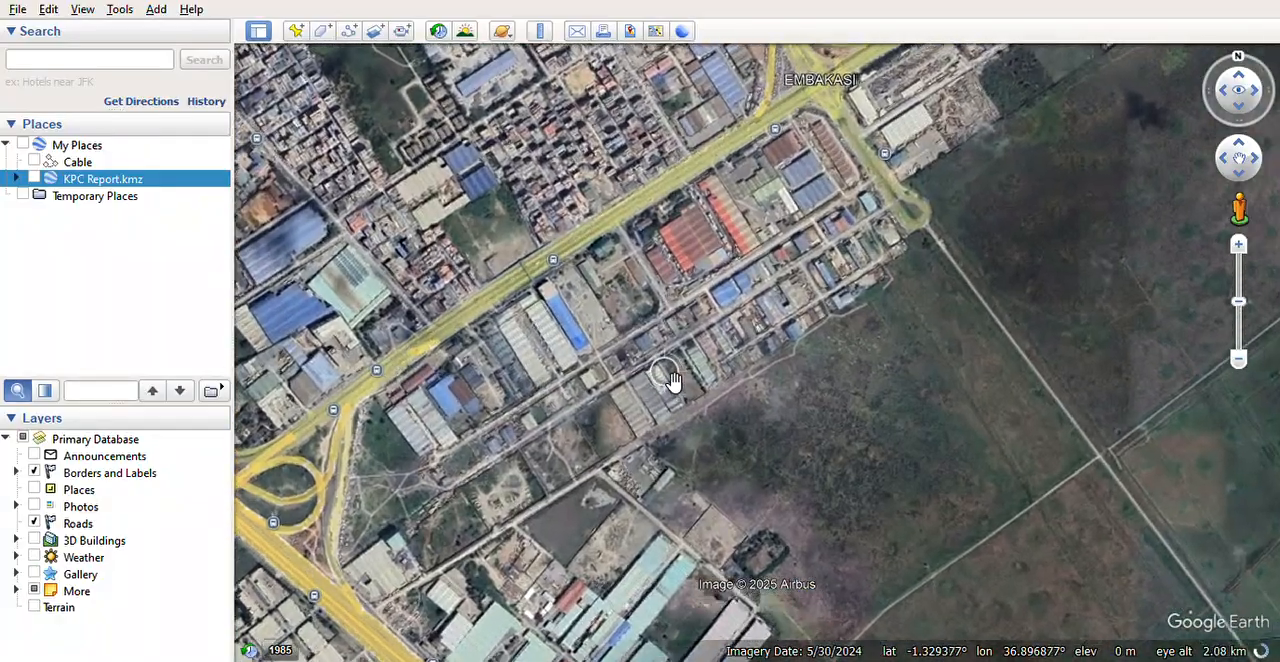
middle_click_drag(686, 377, 701, 389)
left_click_drag(727, 246, 622, 364)
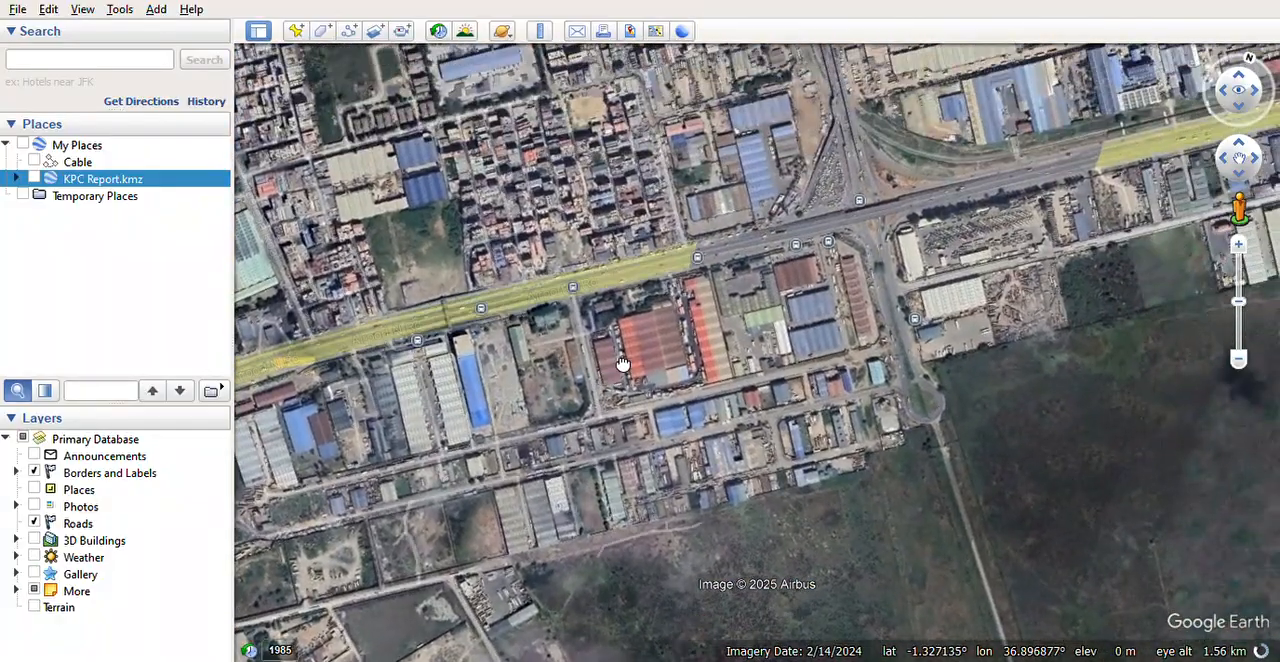
scroll(580, 346, "up", 3)
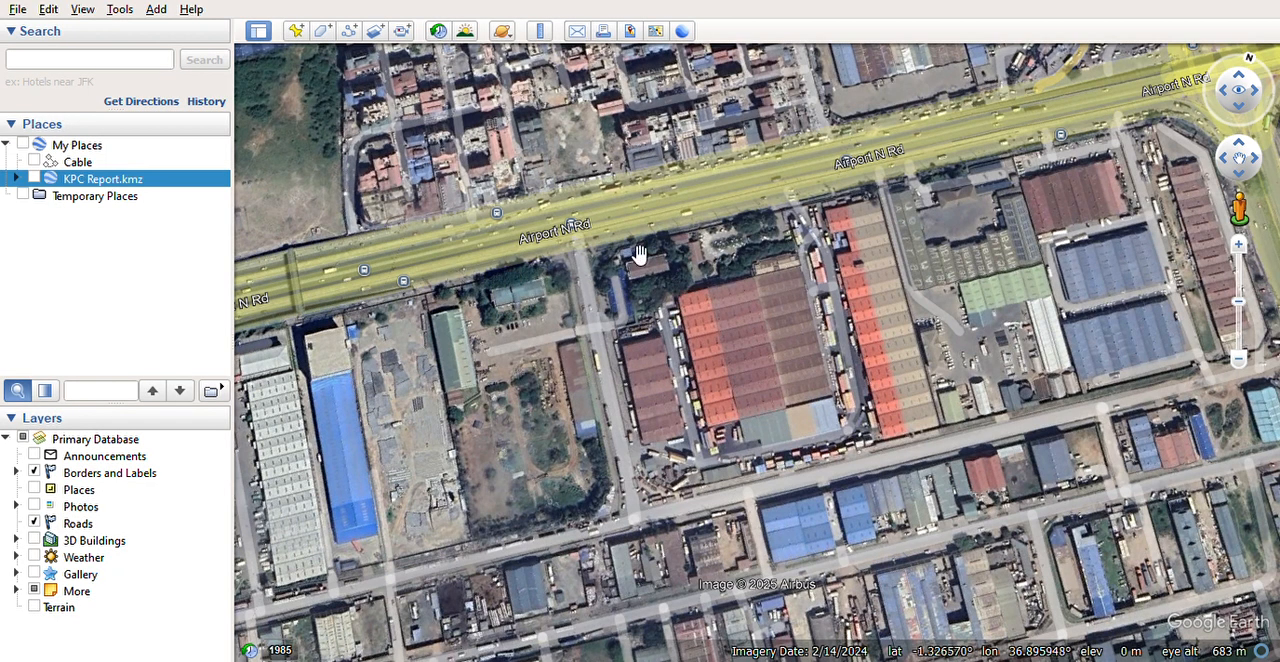
scroll(683, 258, "up", 1)
left_click_drag(657, 263, 529, 209)
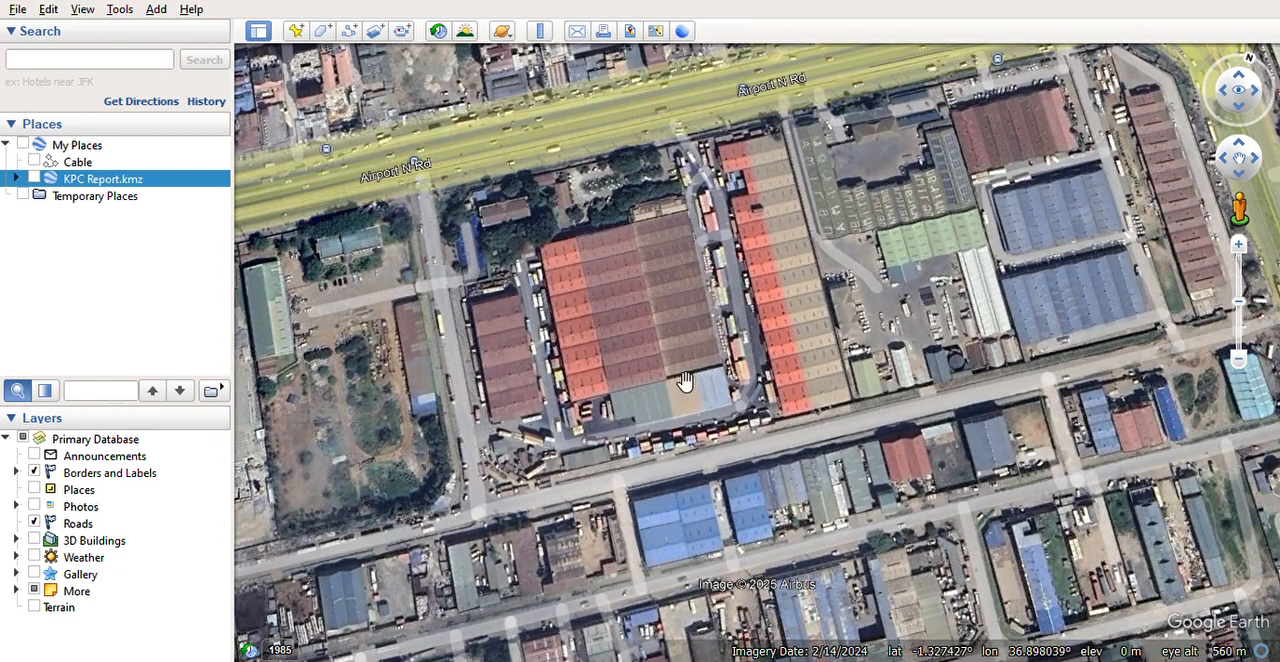
left_click_drag(641, 504, 667, 428)
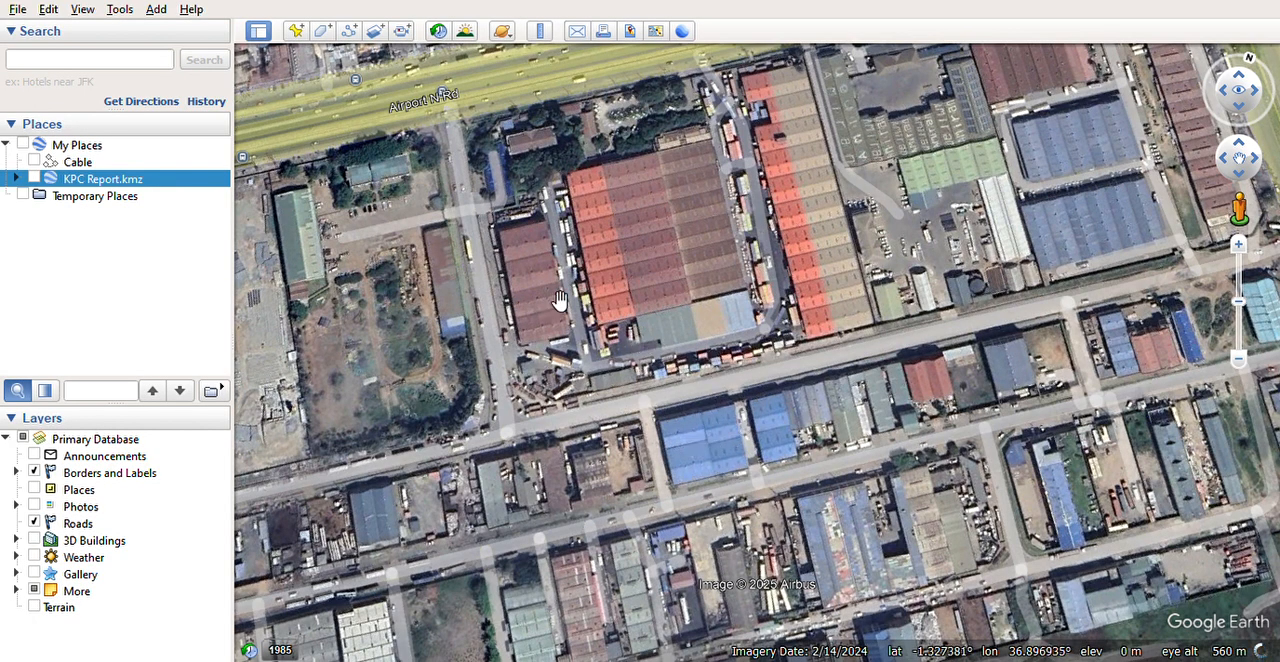
left_click_drag(457, 137, 500, 207)
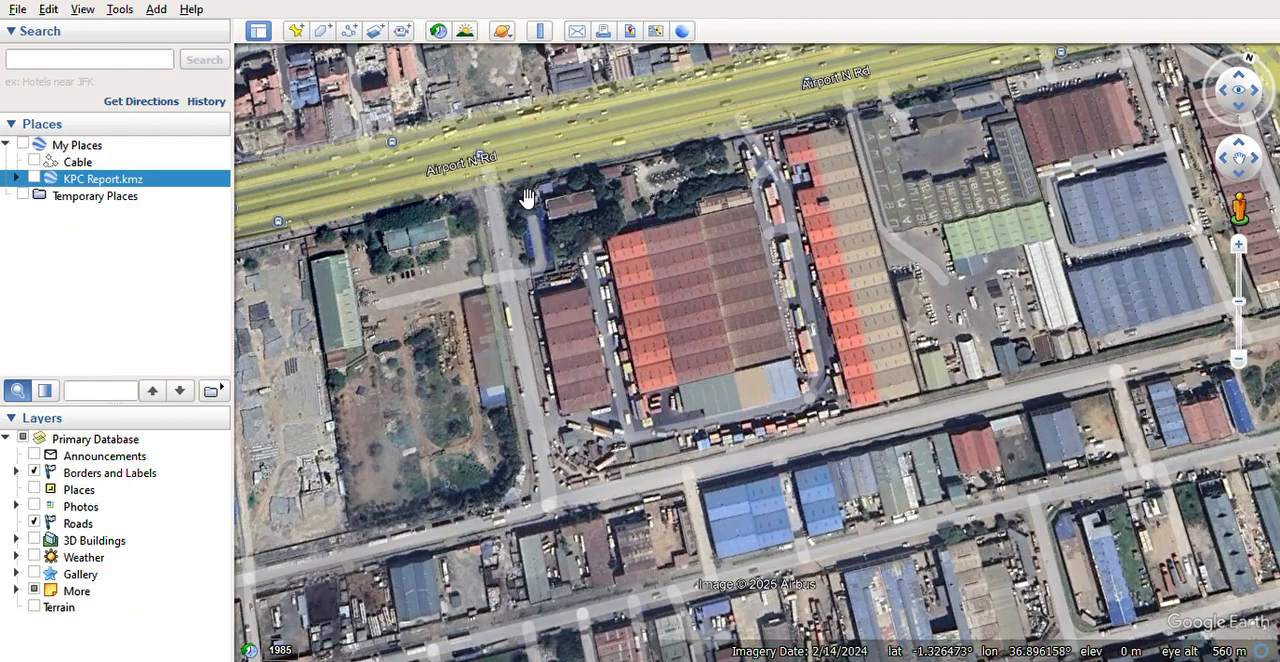
Step: Draw a four-point path named Powe Line from Airport N Rd along the side road and past the warehouses to the blue-roofed building
left_click(349, 31)
left_click(505, 186)
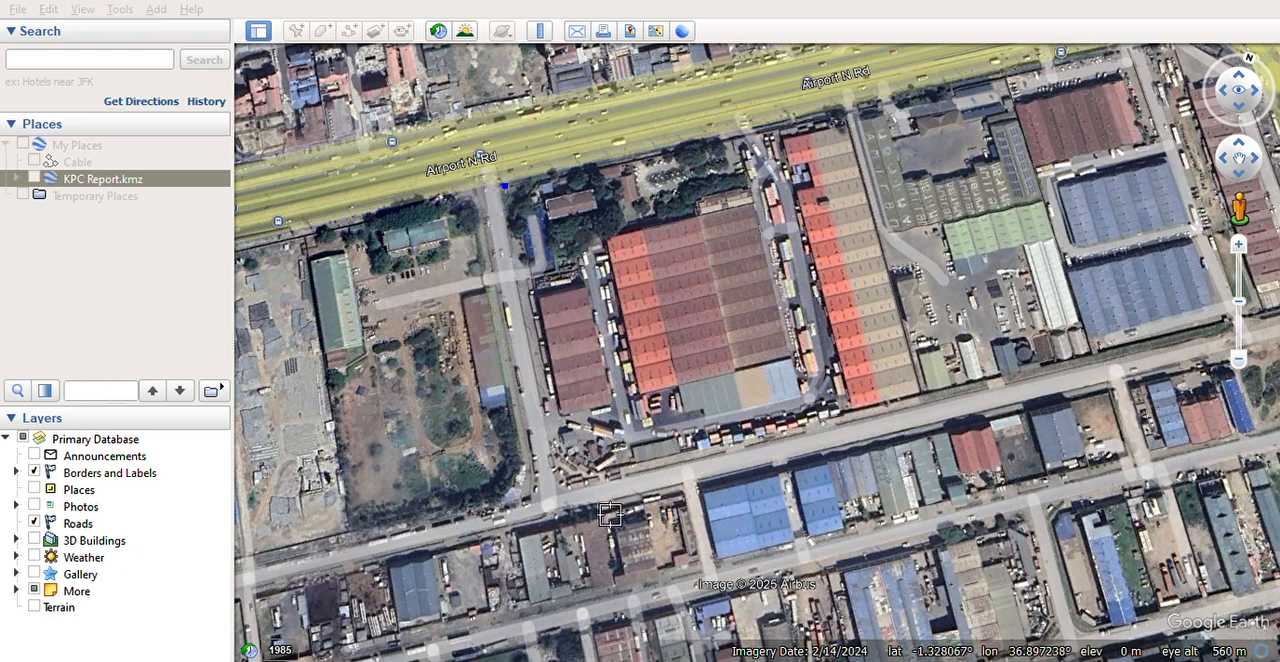
left_click(574, 484)
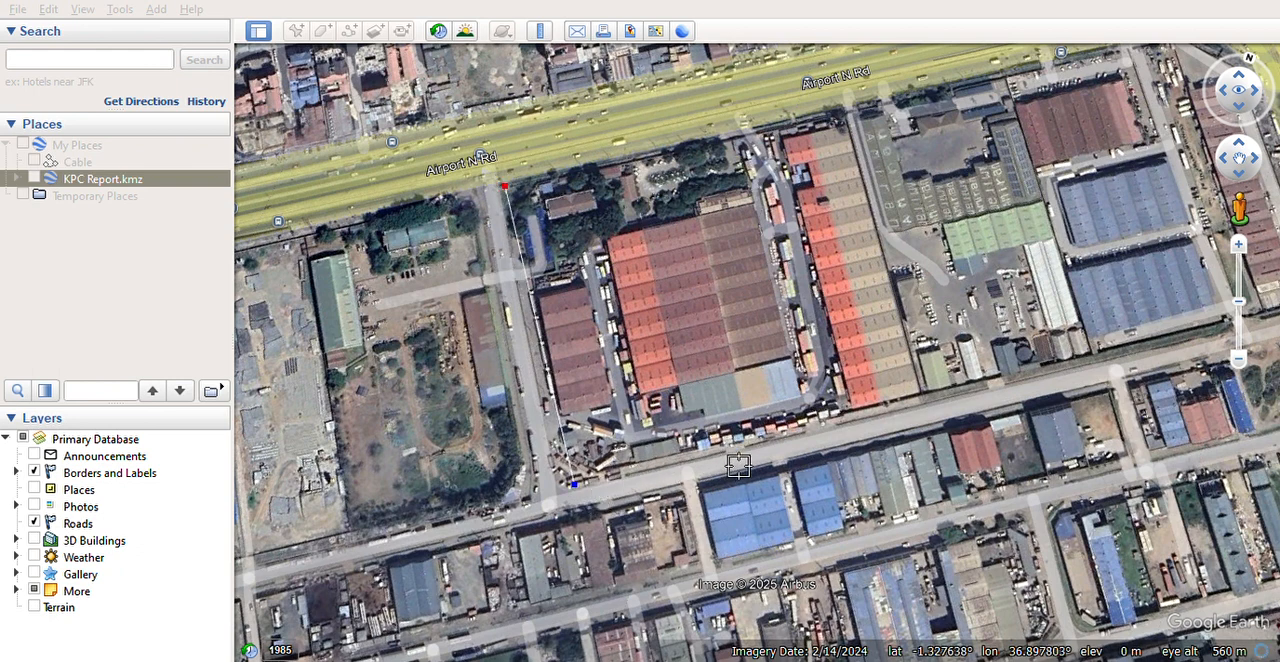
left_click(757, 438)
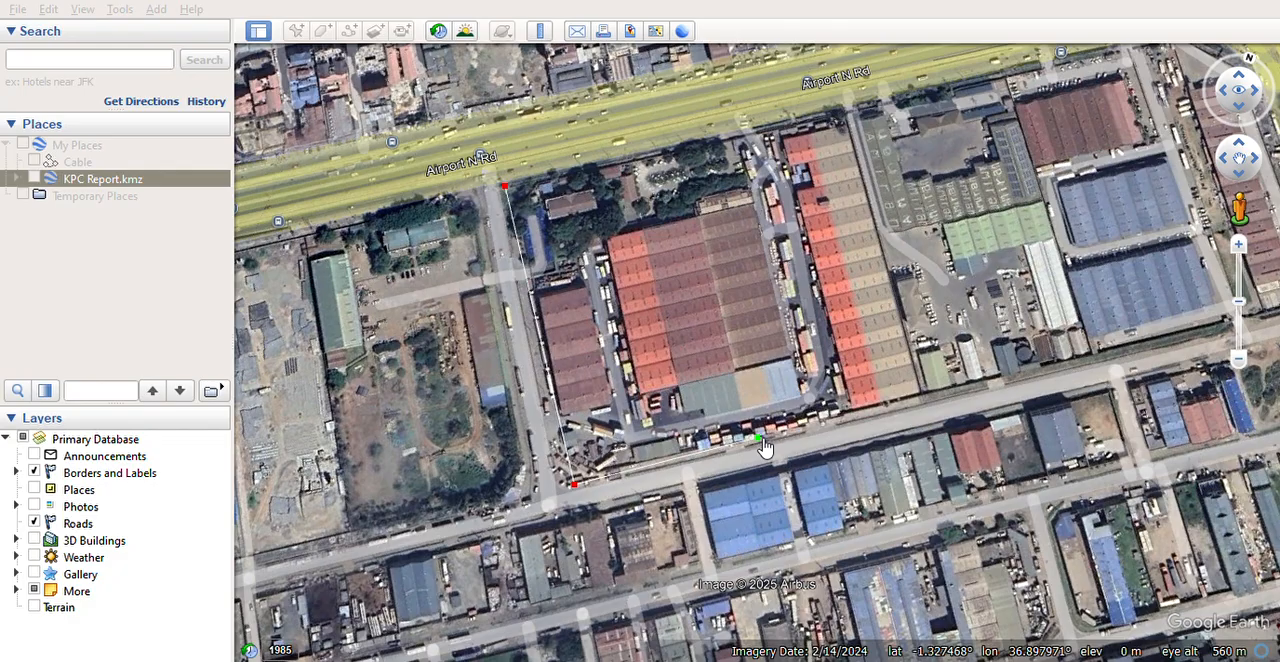
left_click(786, 498)
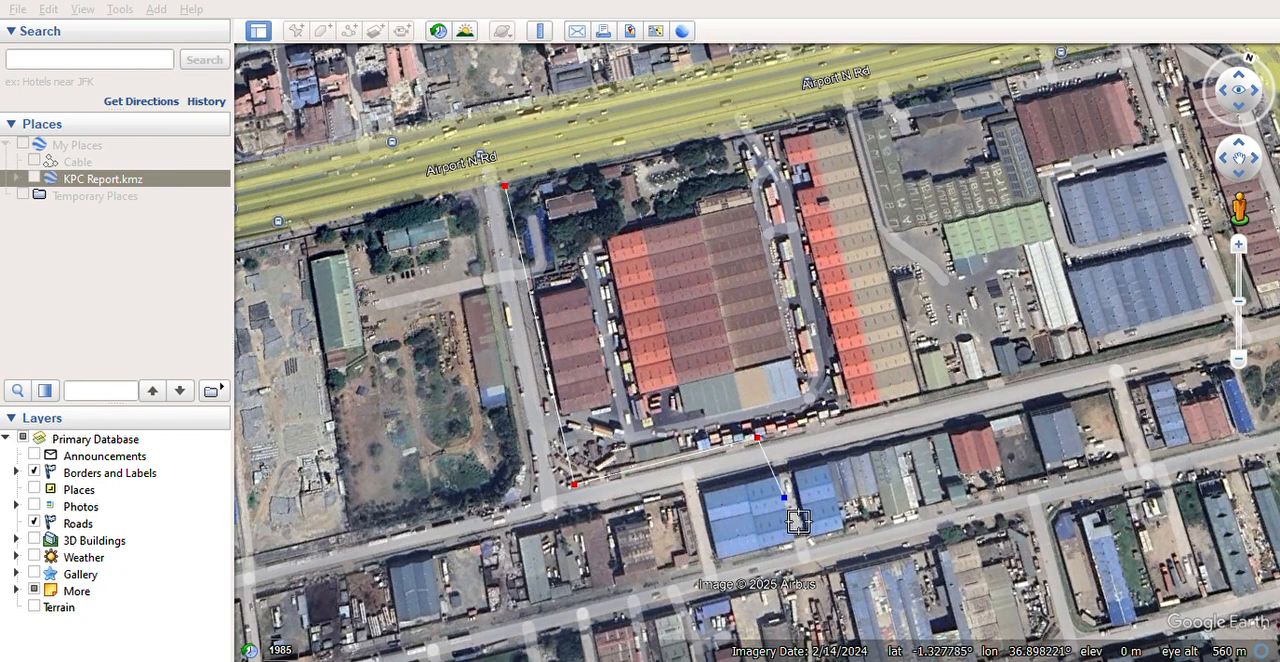
left_click_drag(788, 501, 780, 506)
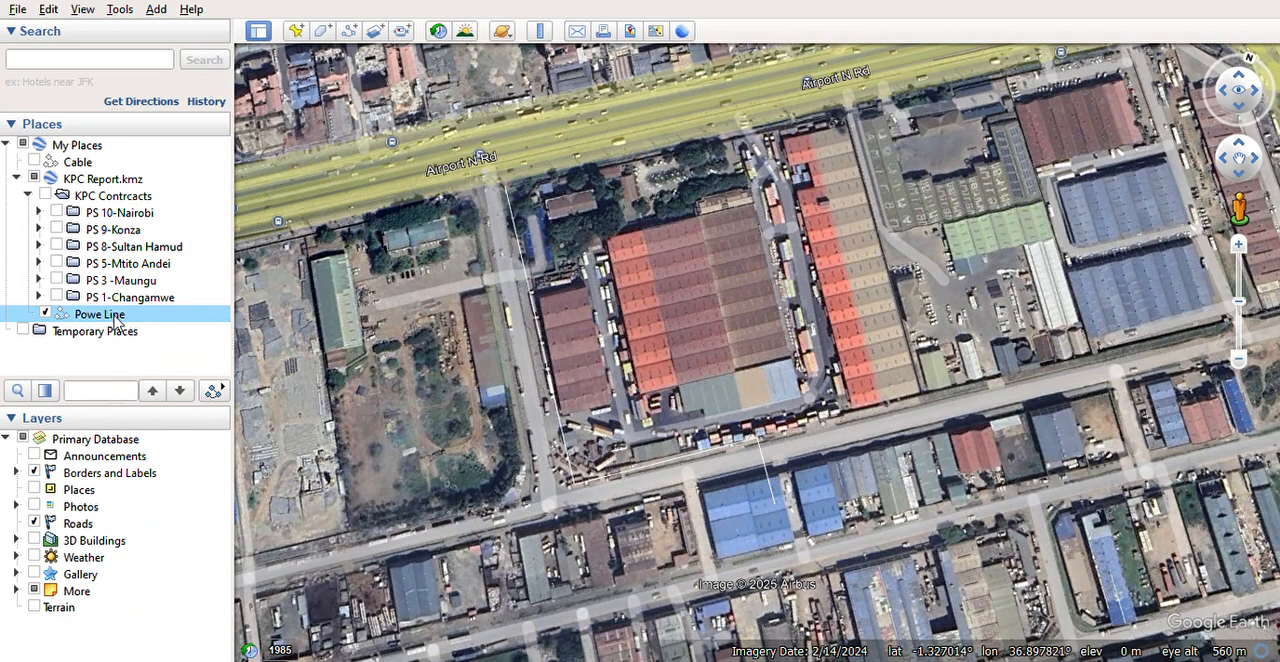
Step: Collapse the KPC Contrcacts folder and move it out of KPC Report.kmz into My Places
left_click(27, 196)
left_click_drag(72, 198, 108, 165)
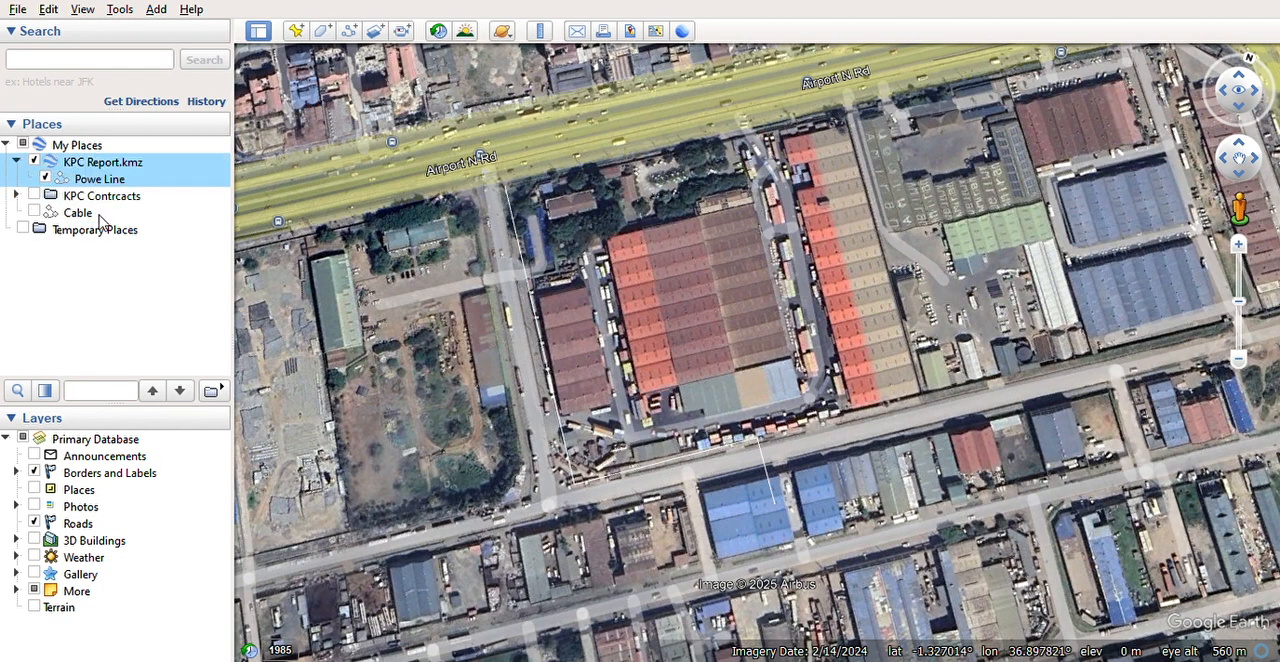
Step: Create a folder named Client A Connection Cable in Temporary Places and move the Cable path into it
left_click(82, 214)
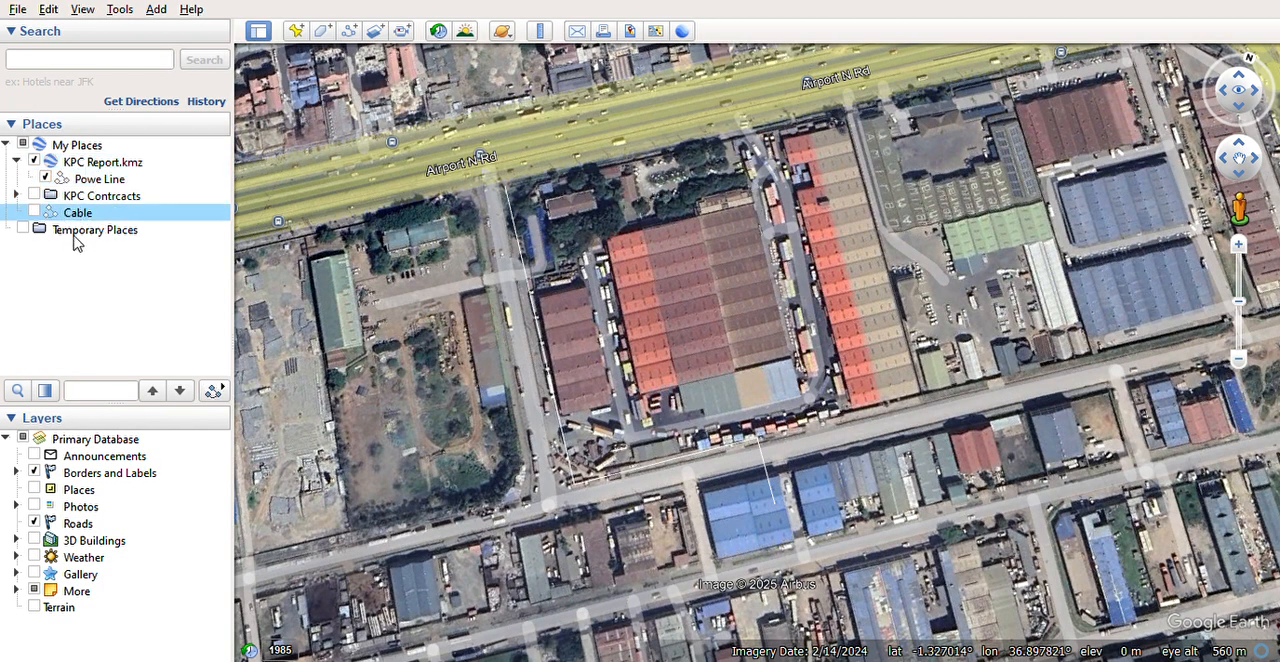
left_click(76, 233)
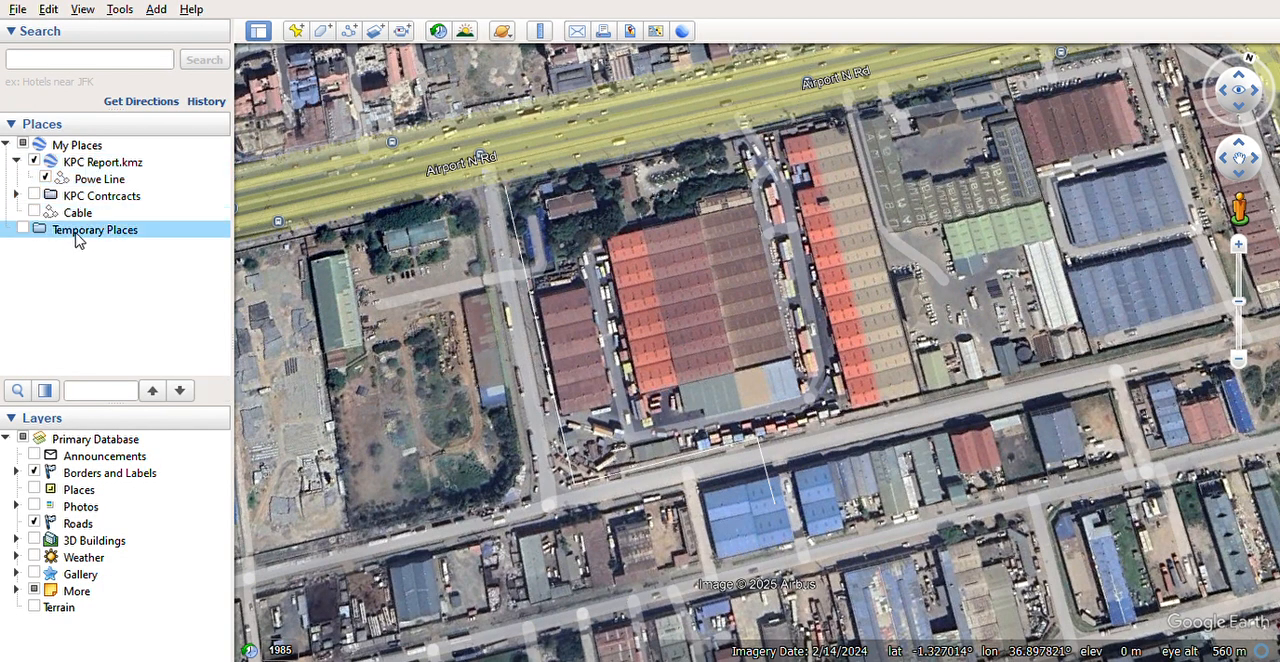
left_click(257, 238)
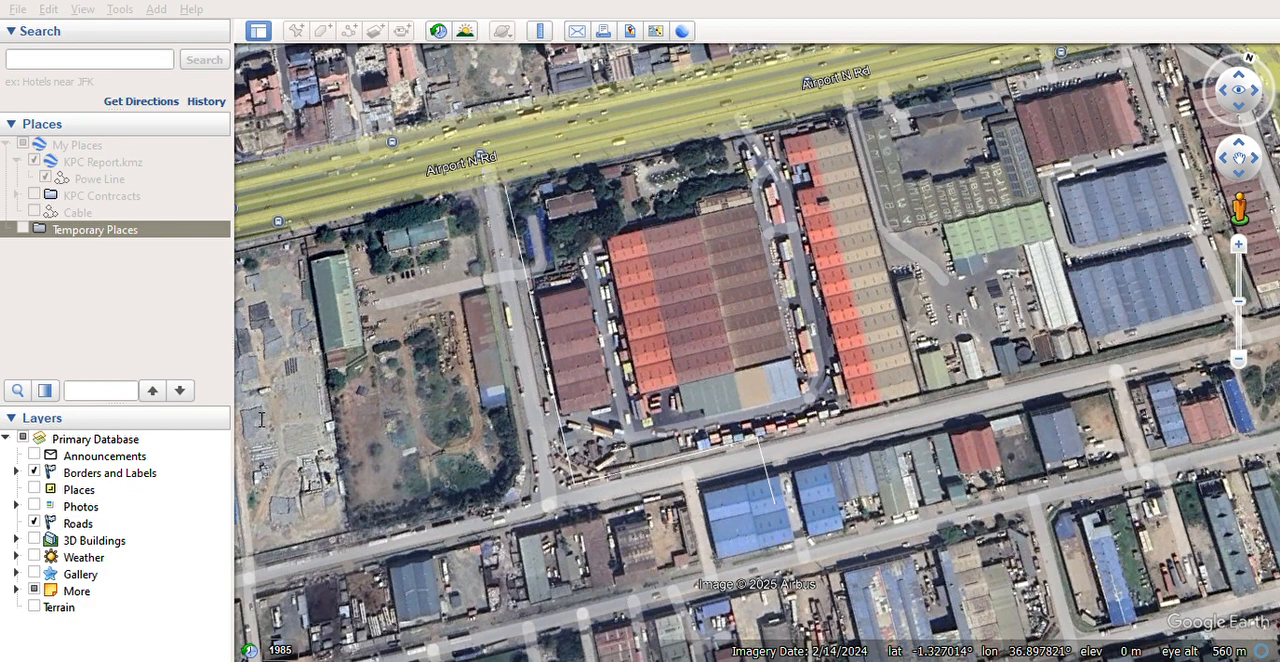
key("Return")
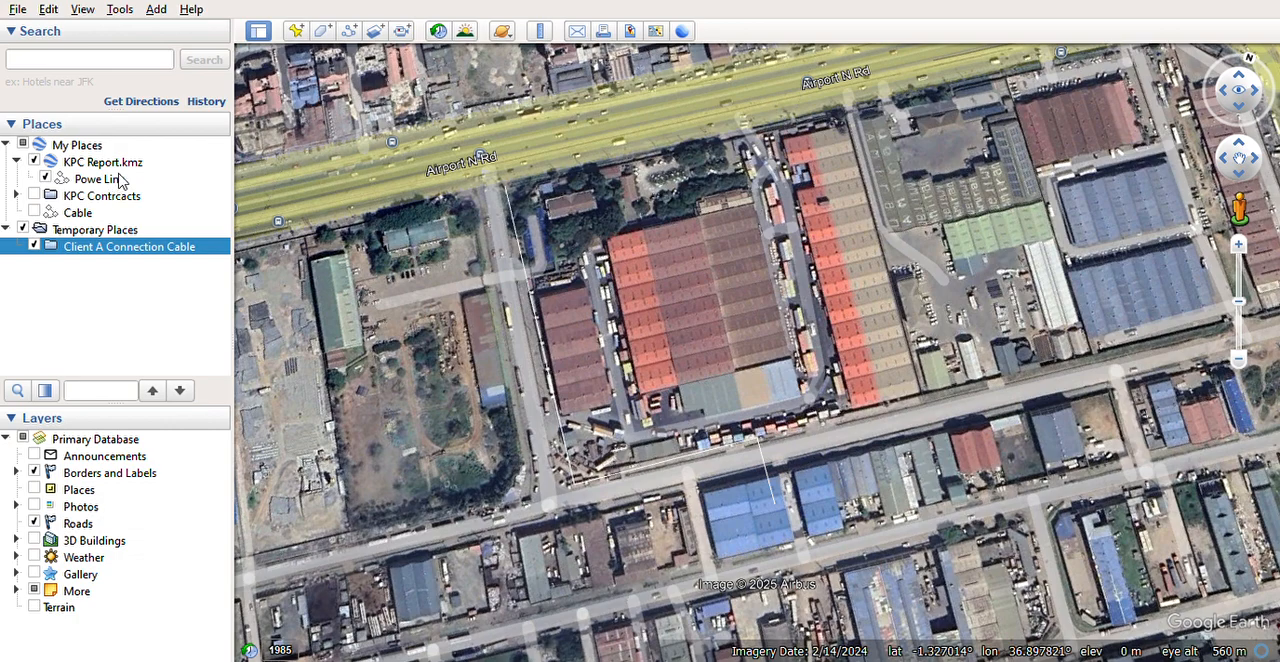
left_click_drag(128, 214, 150, 250)
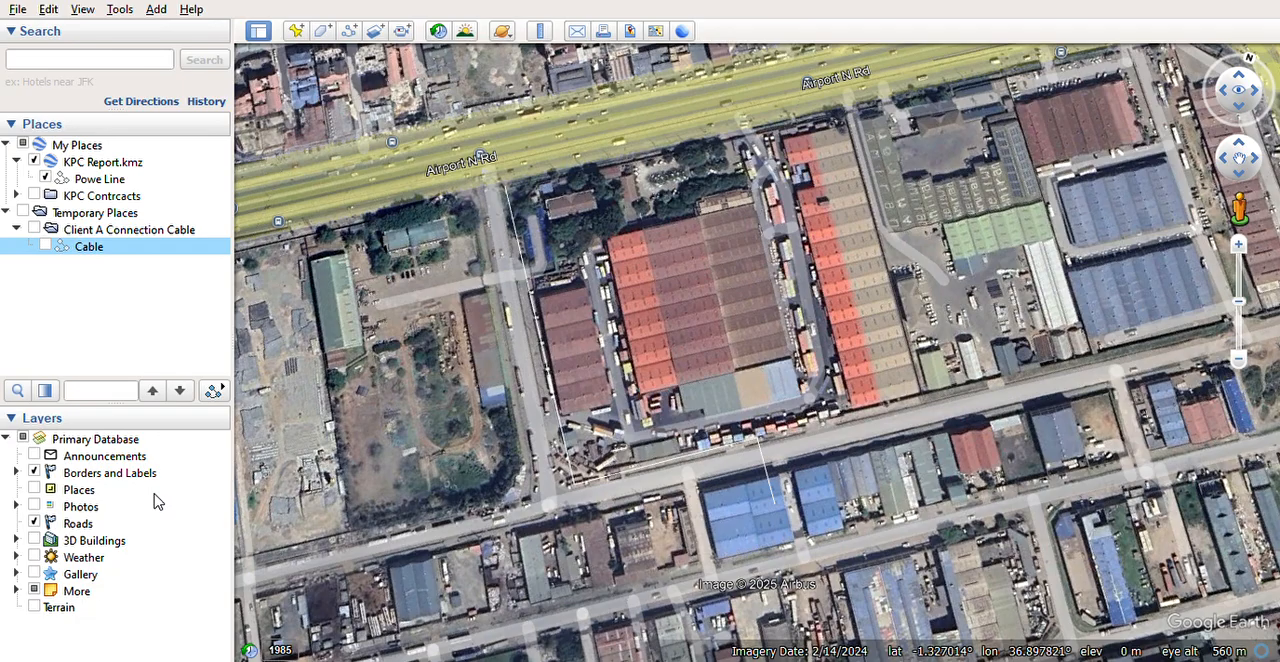
Step: Move the Cable path to My Places and the Powe Line path into the Client A Connection Cable folder
double_click(143, 247)
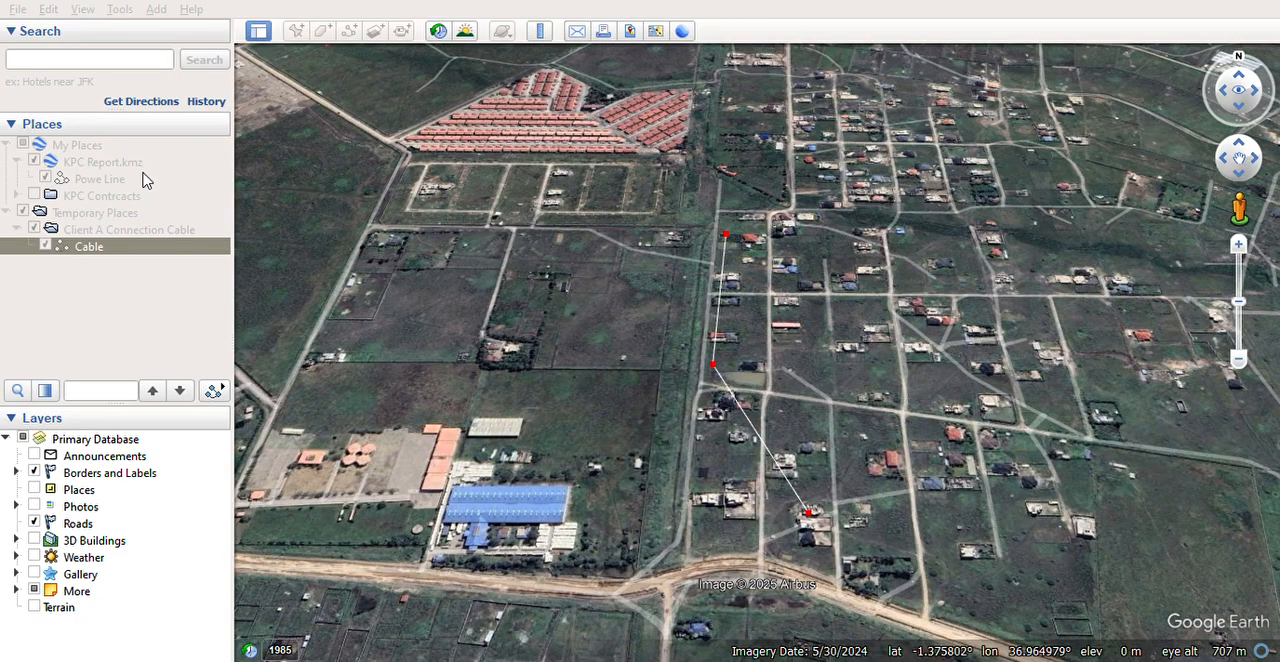
left_click(366, 79)
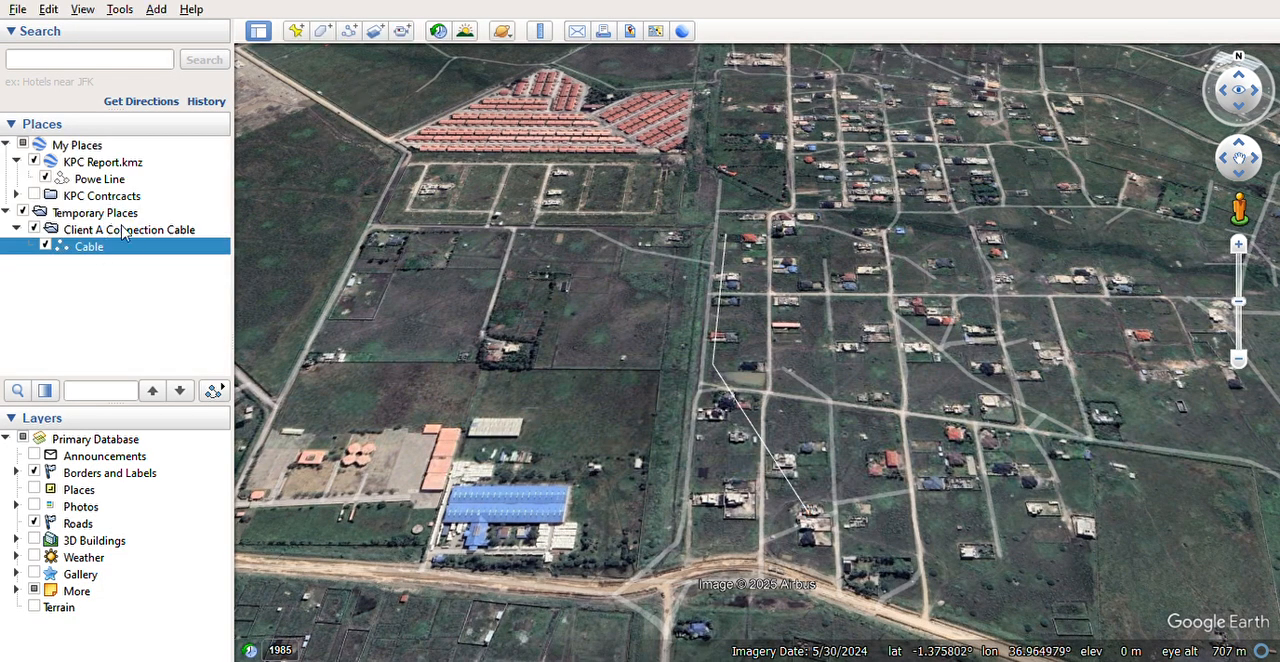
left_click_drag(117, 251, 107, 155)
left_click(105, 198)
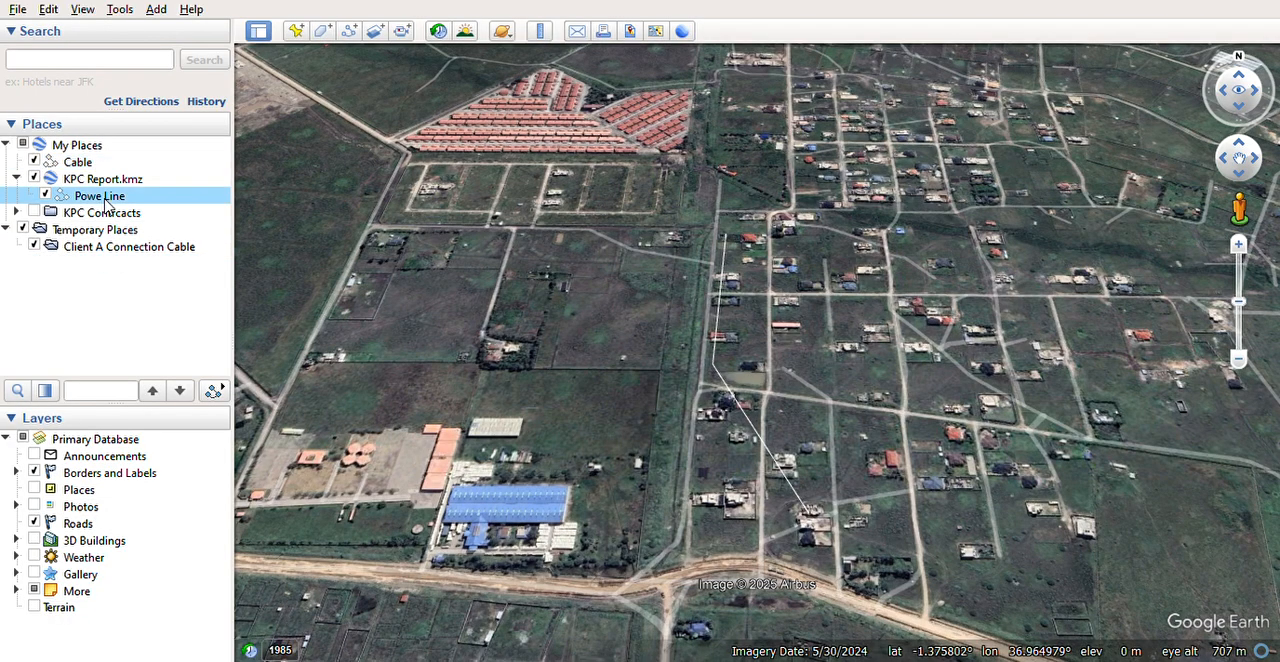
left_click_drag(138, 203, 123, 258)
Step: Restyle the Powe Line path as a thicker yellow line
right_click(118, 247)
left_click(174, 490)
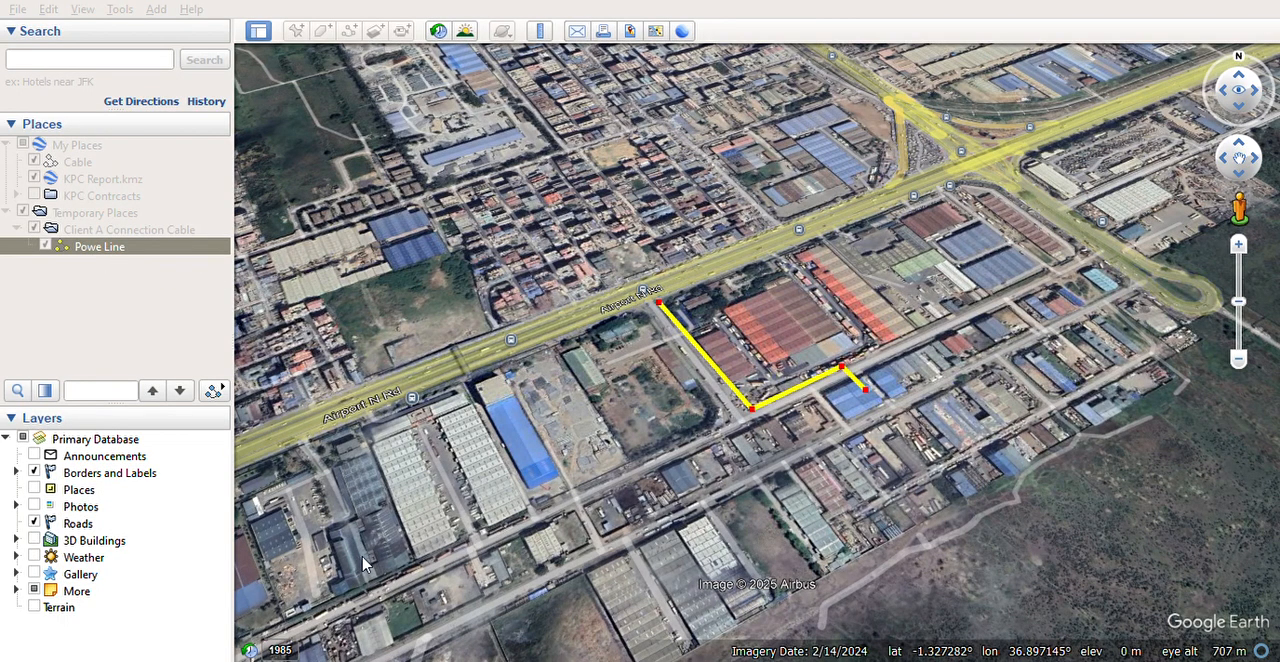
left_click(256, 631)
Step: Add a placemark named Client A on the blue-roofed building at the end of the Powe Line path
left_click_drag(787, 340, 592, 446)
scroll(602, 436, "up", 3)
left_click_drag(601, 493, 588, 386)
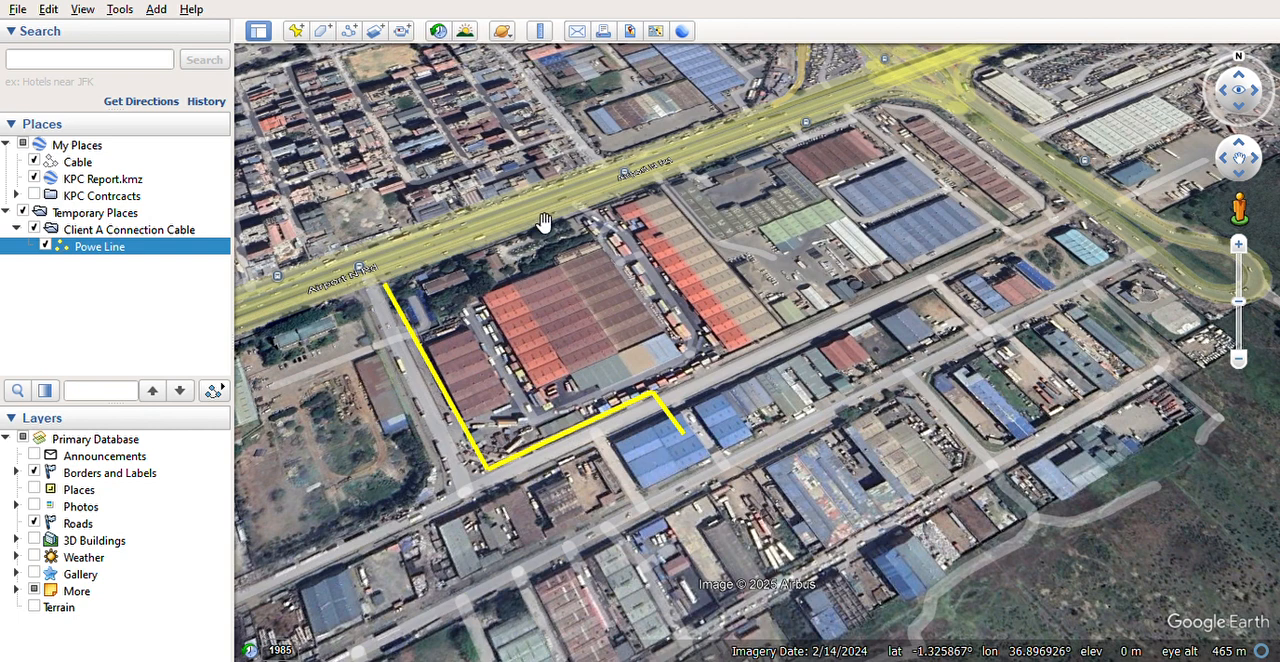
left_click(297, 31)
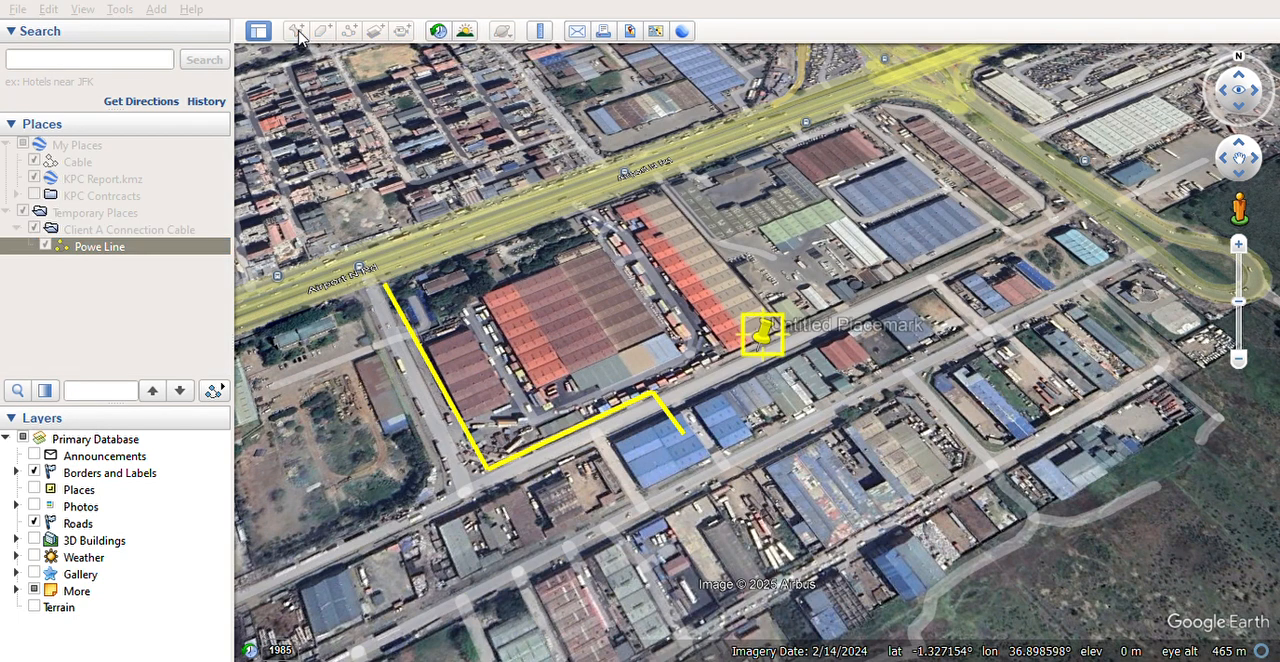
left_click_drag(763, 333, 678, 462)
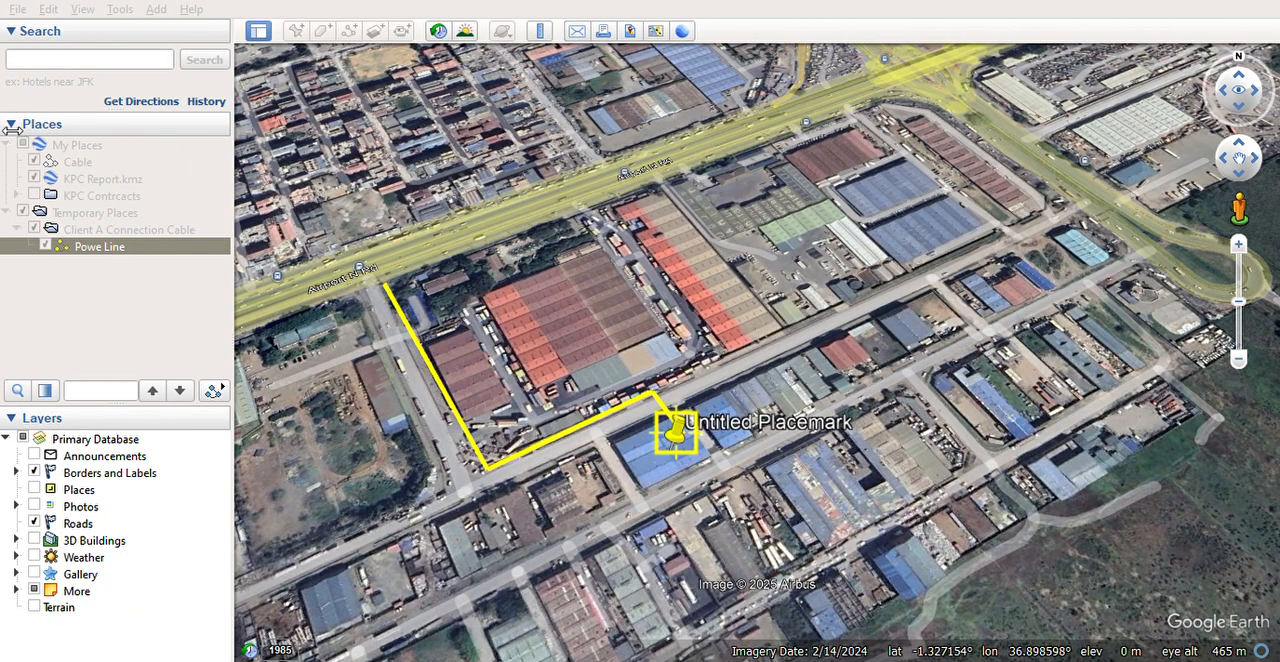
type("Client A")
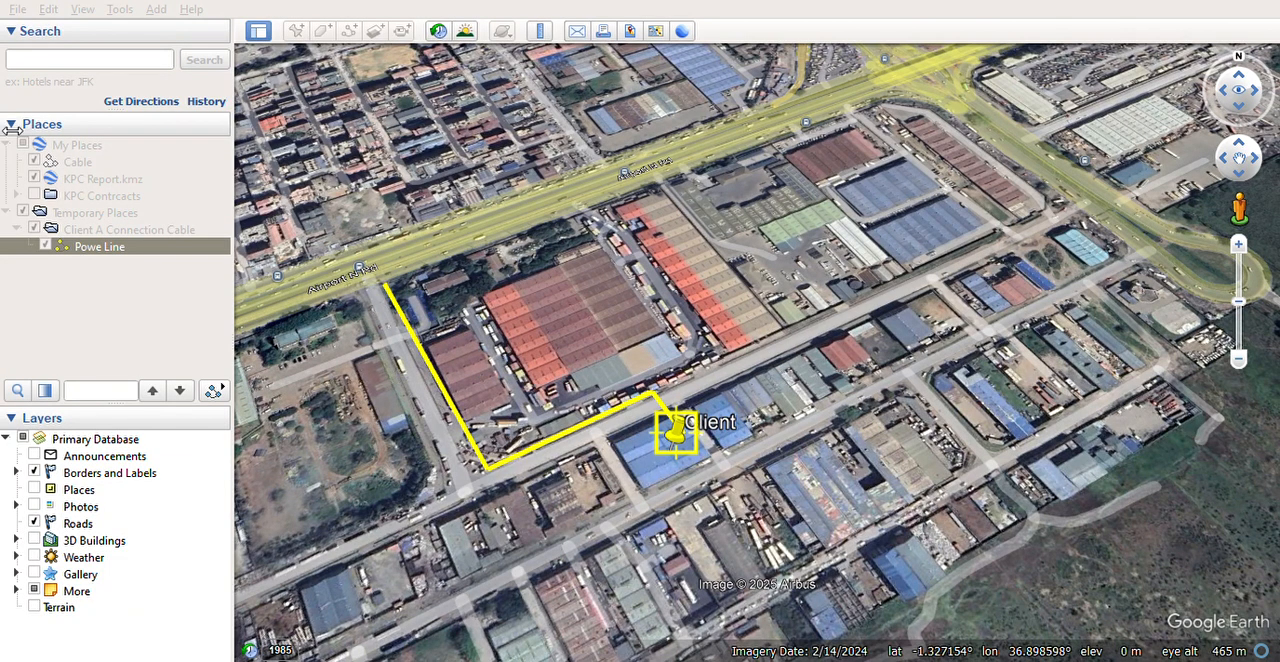
left_click(272, 624)
Step: Change the Client A placemark's icon to a yellow house outline
right_click(121, 259)
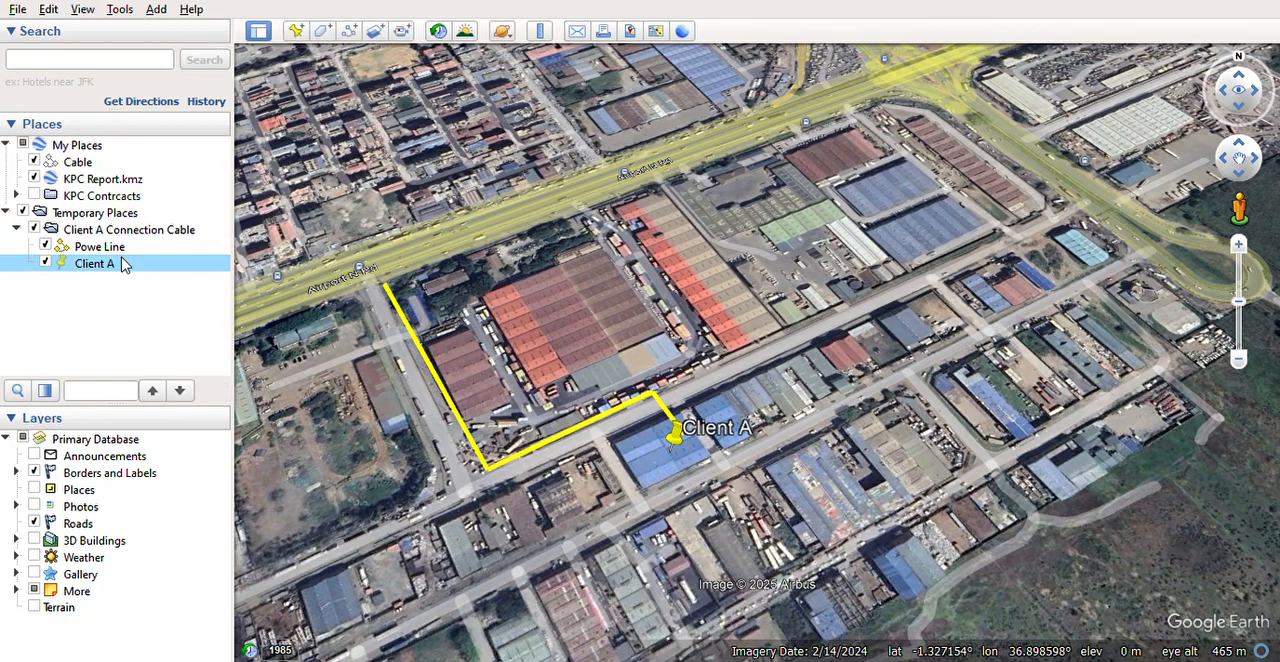
left_click(165, 535)
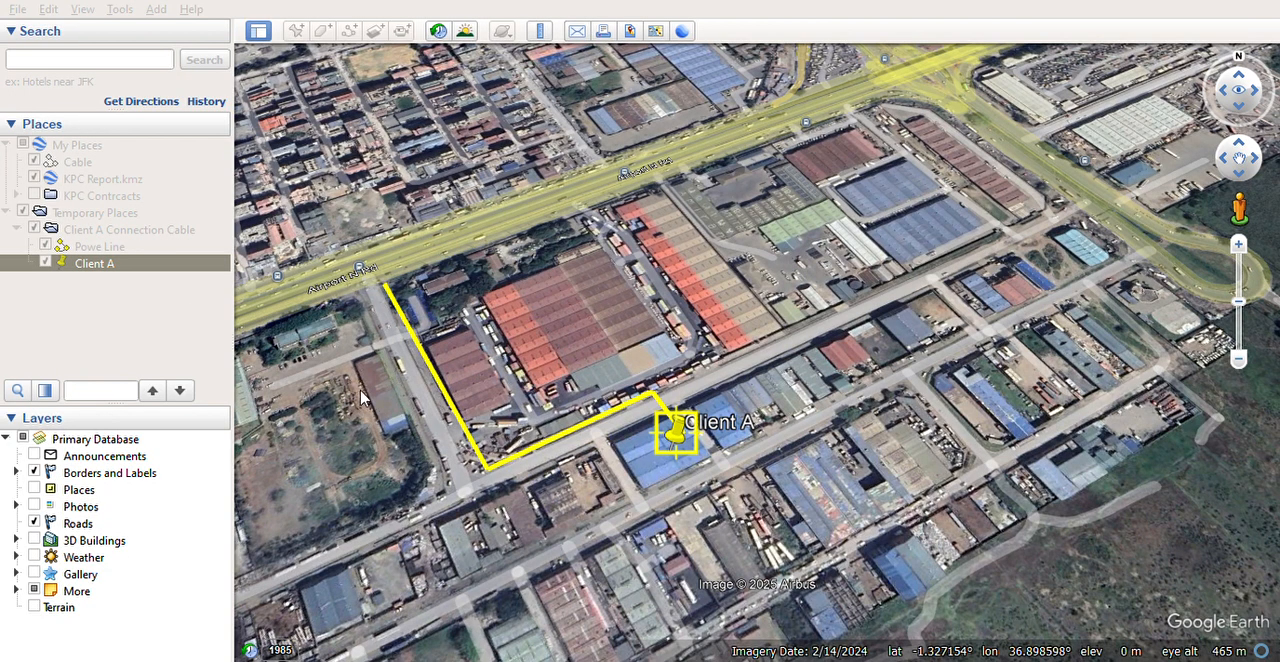
left_click(369, 432)
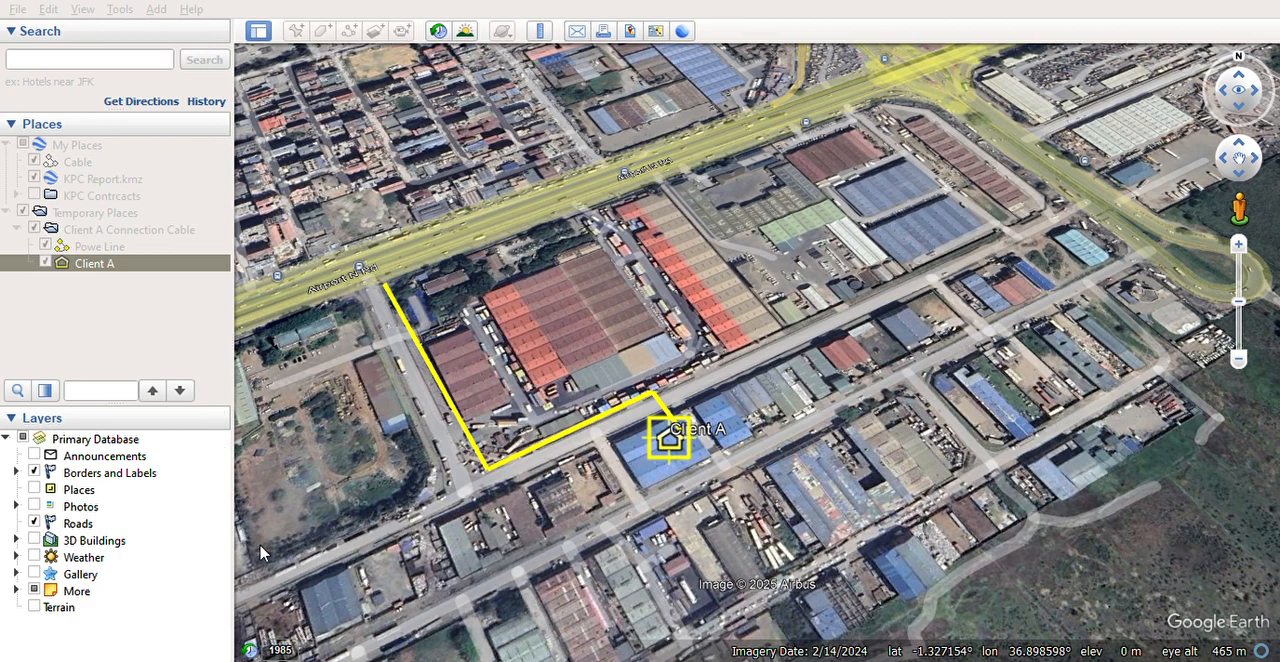
left_click(246, 619)
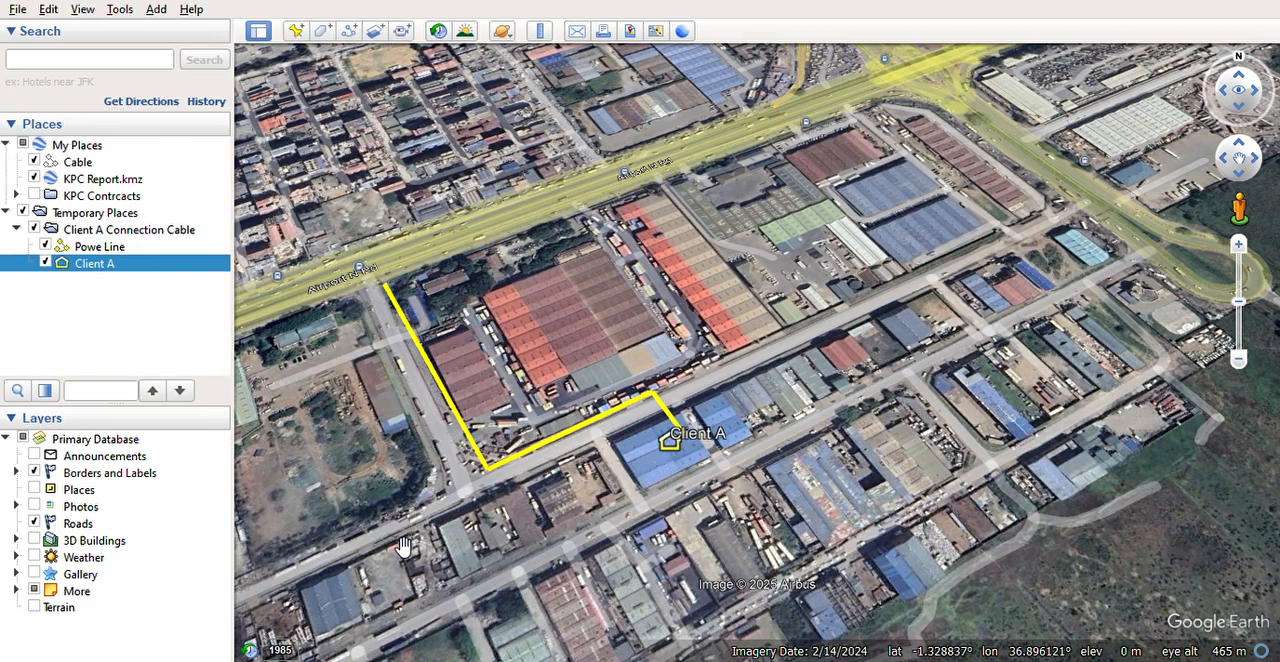
Step: Add a folder named Existing Route inside Client A Connection Cable and delete it again
left_click_drag(439, 396, 508, 414)
scroll(505, 318, "up", 2)
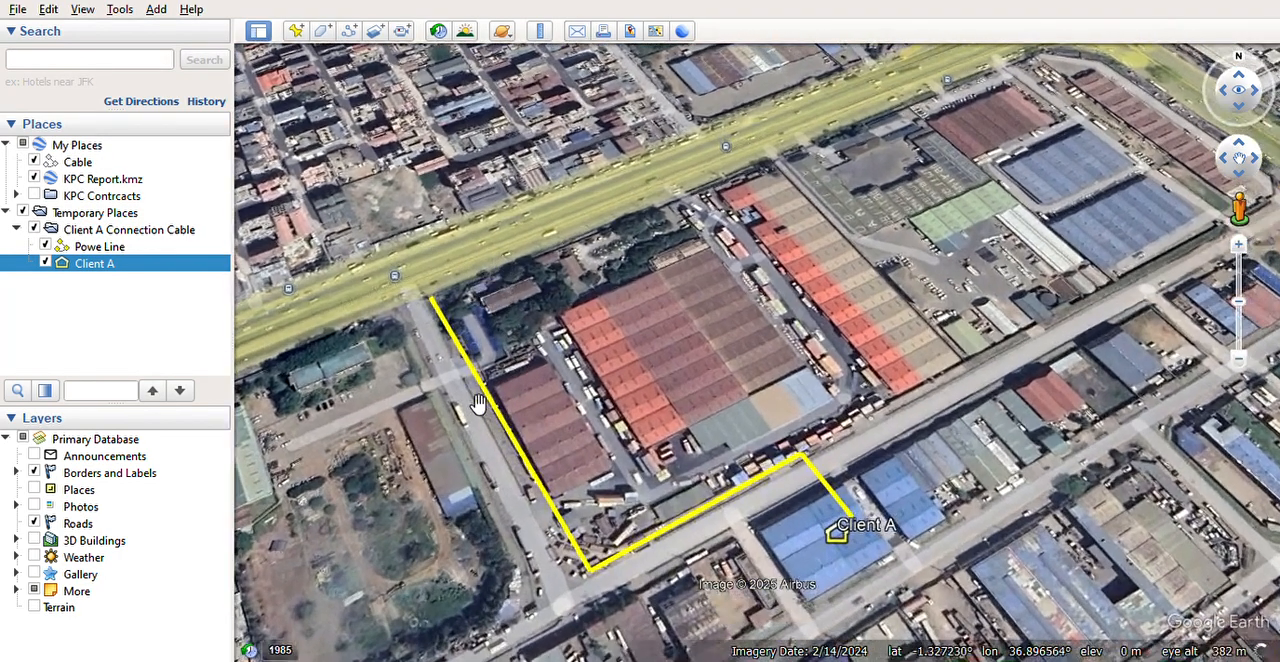
left_click(108, 230)
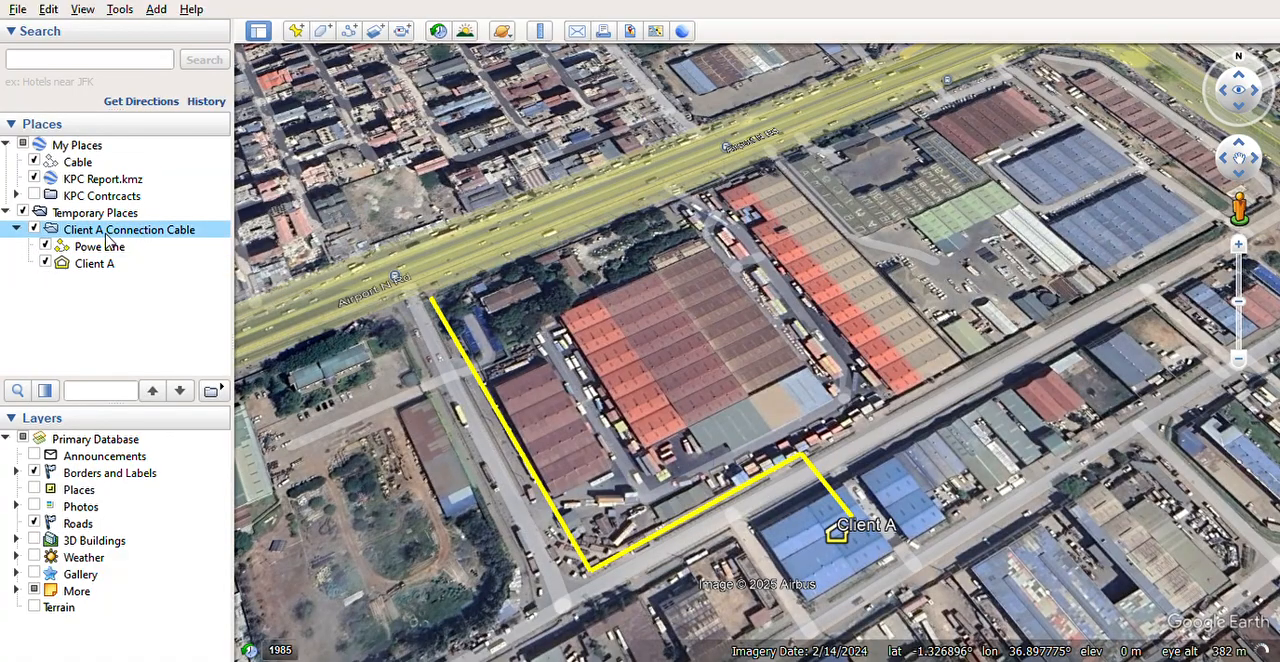
left_click(296, 247)
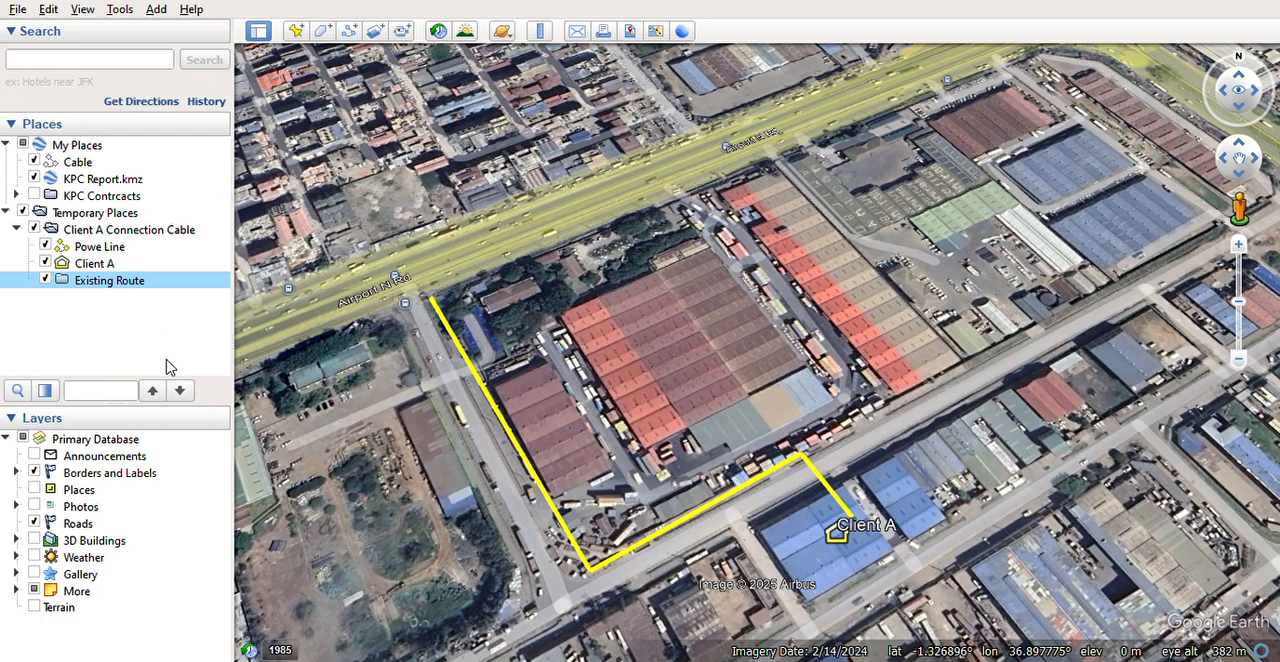
left_click(670, 347)
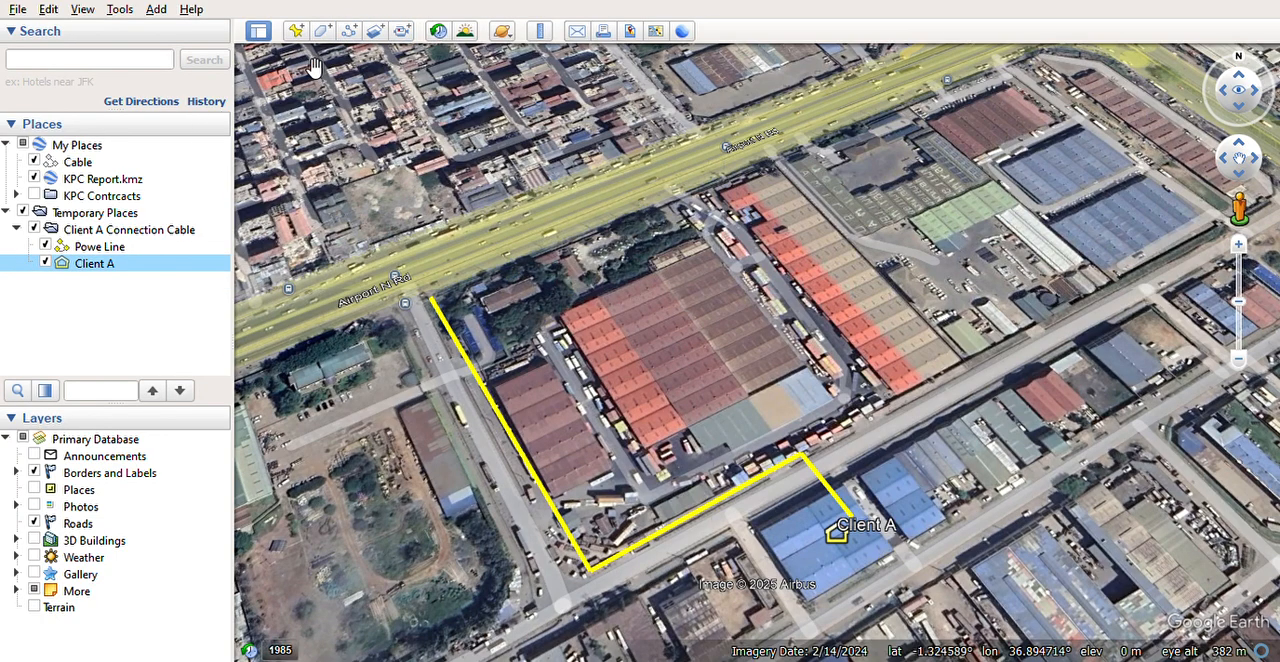
Step: Draw a two-point path named Existing Route along Airport N Rd past the side road junction, styled as a thick red line
left_click(348, 33)
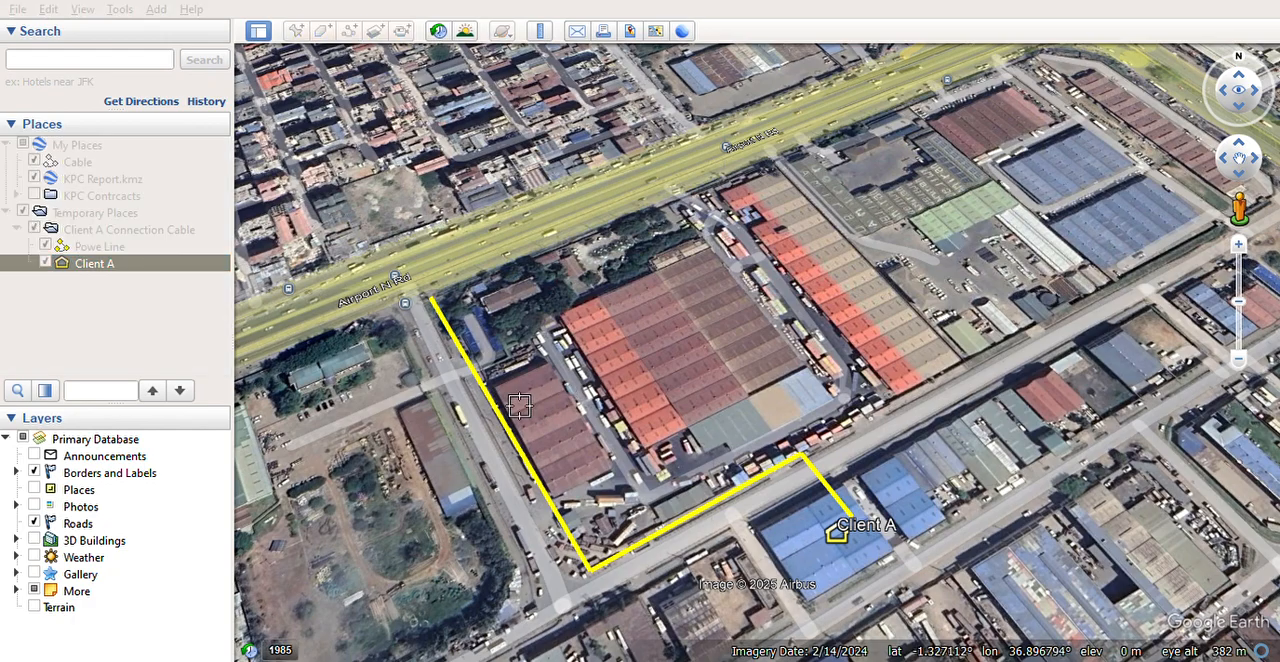
left_click(659, 189)
left_click(400, 304)
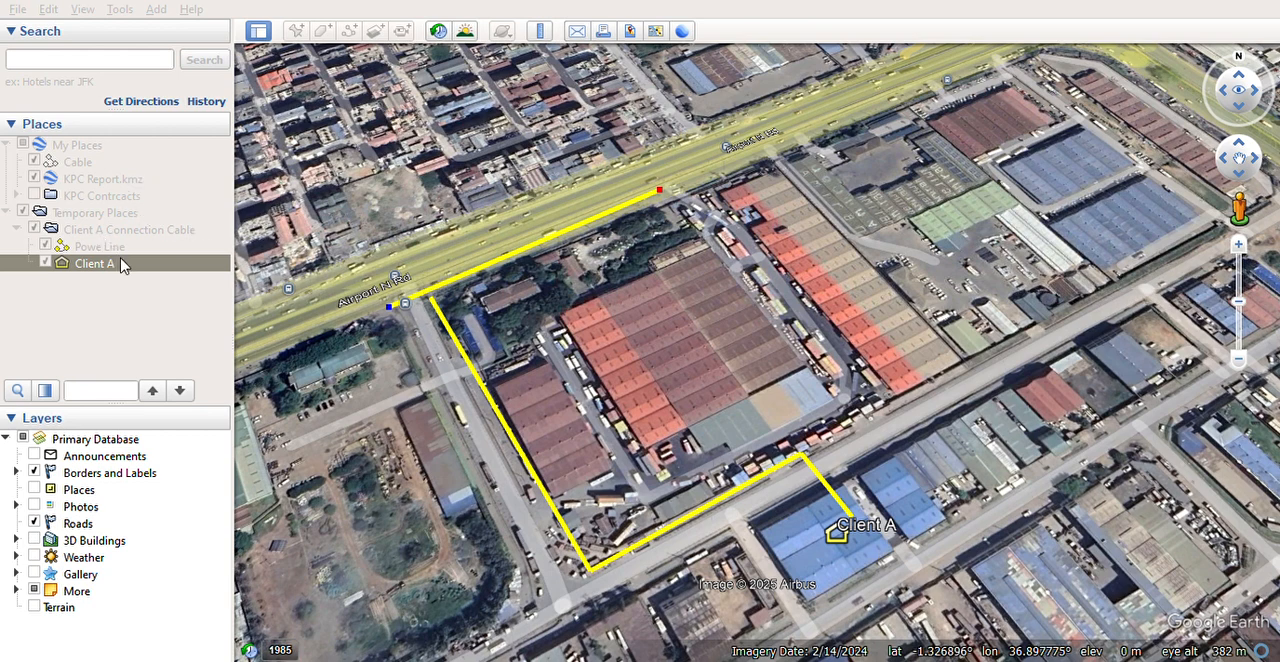
left_click(380, 548)
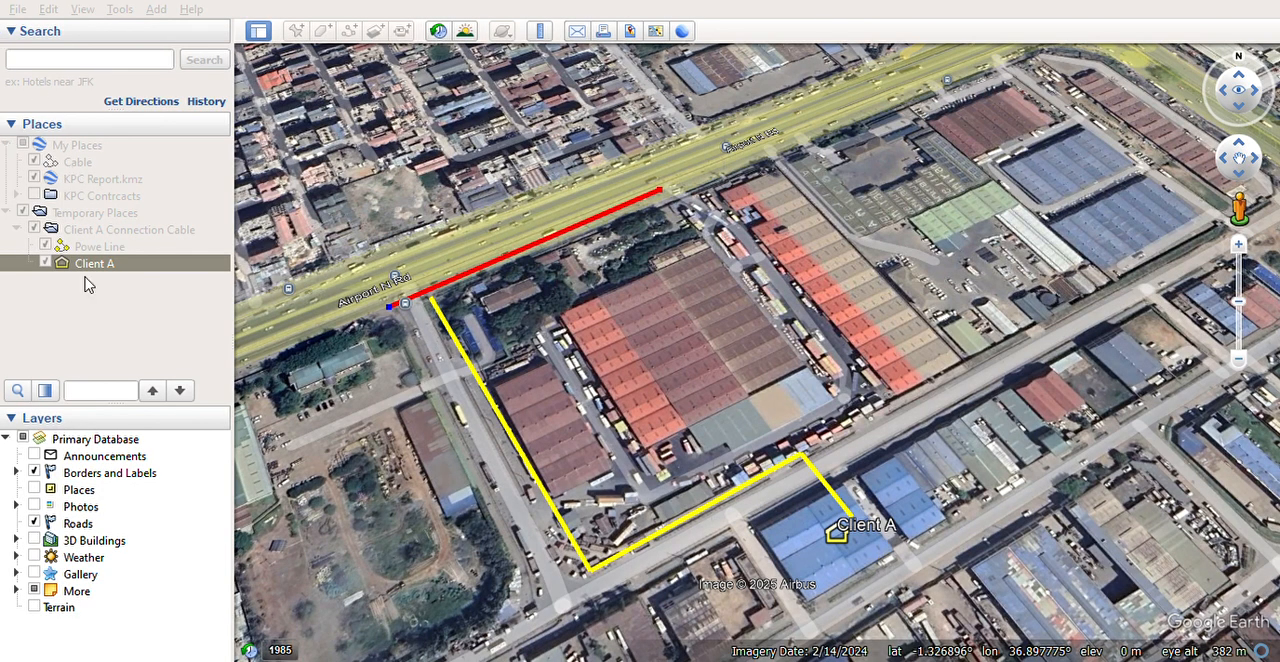
left_click(239, 621)
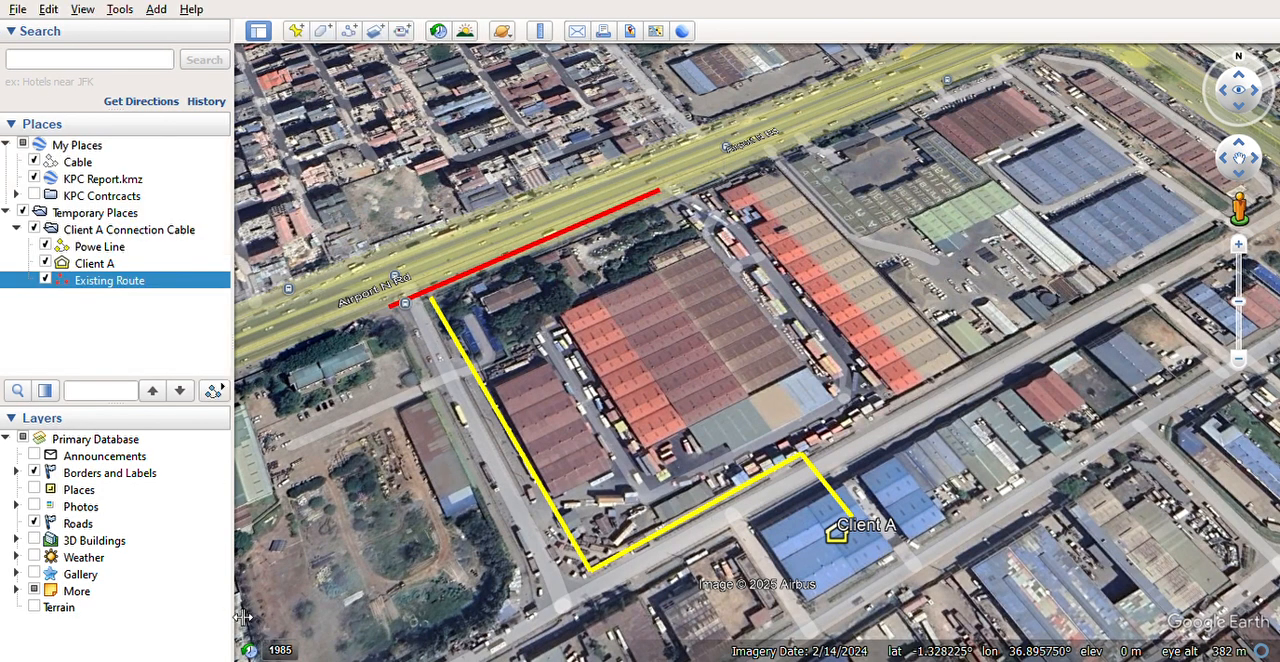
Step: Change the Existing Route path's line colour to yellow
left_click(117, 250)
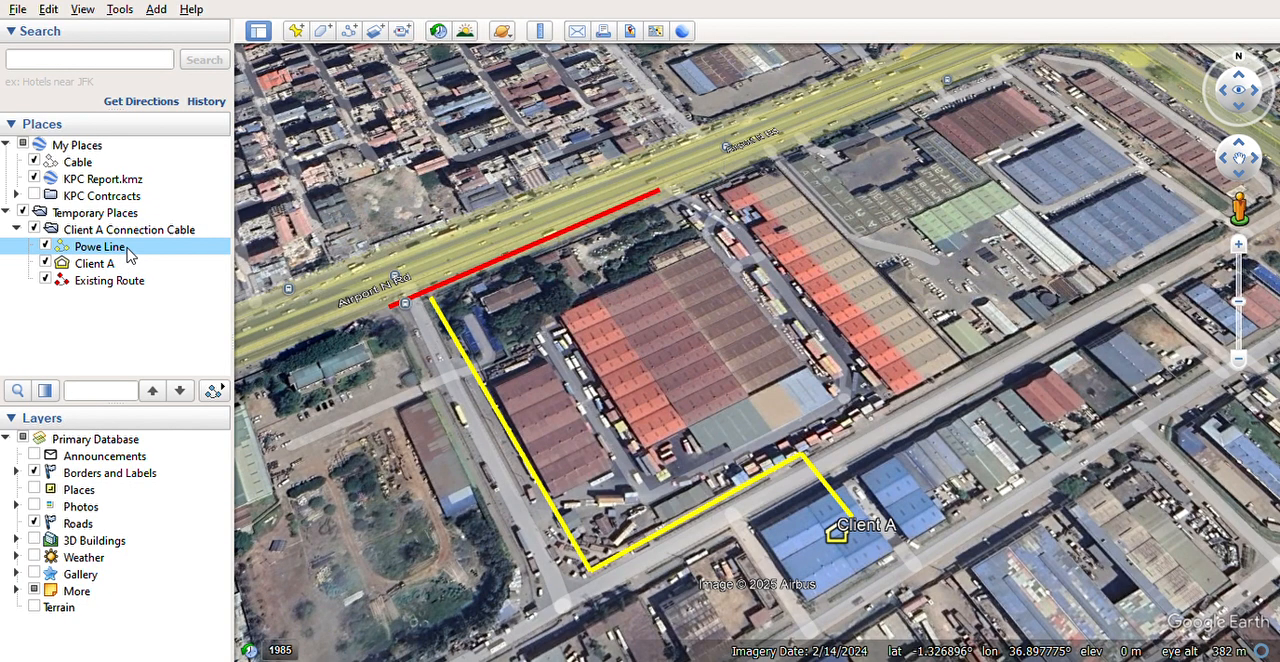
left_click(130, 285)
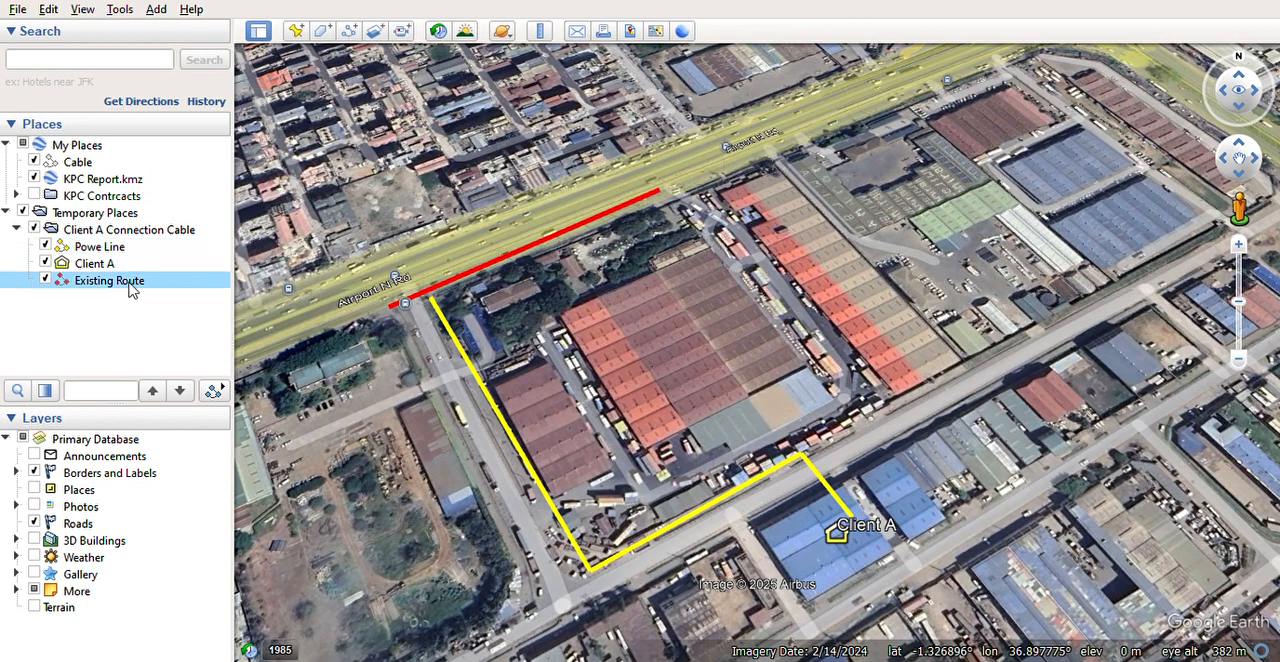
left_click(223, 529)
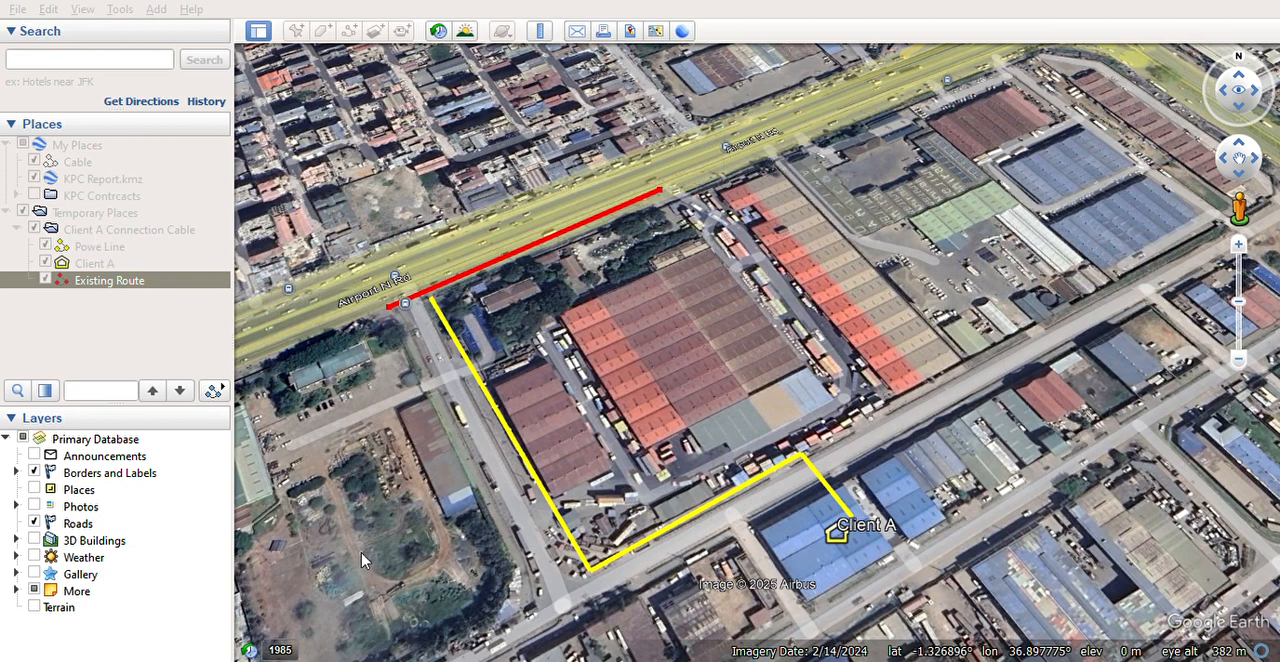
left_click(311, 588)
left_click(246, 622)
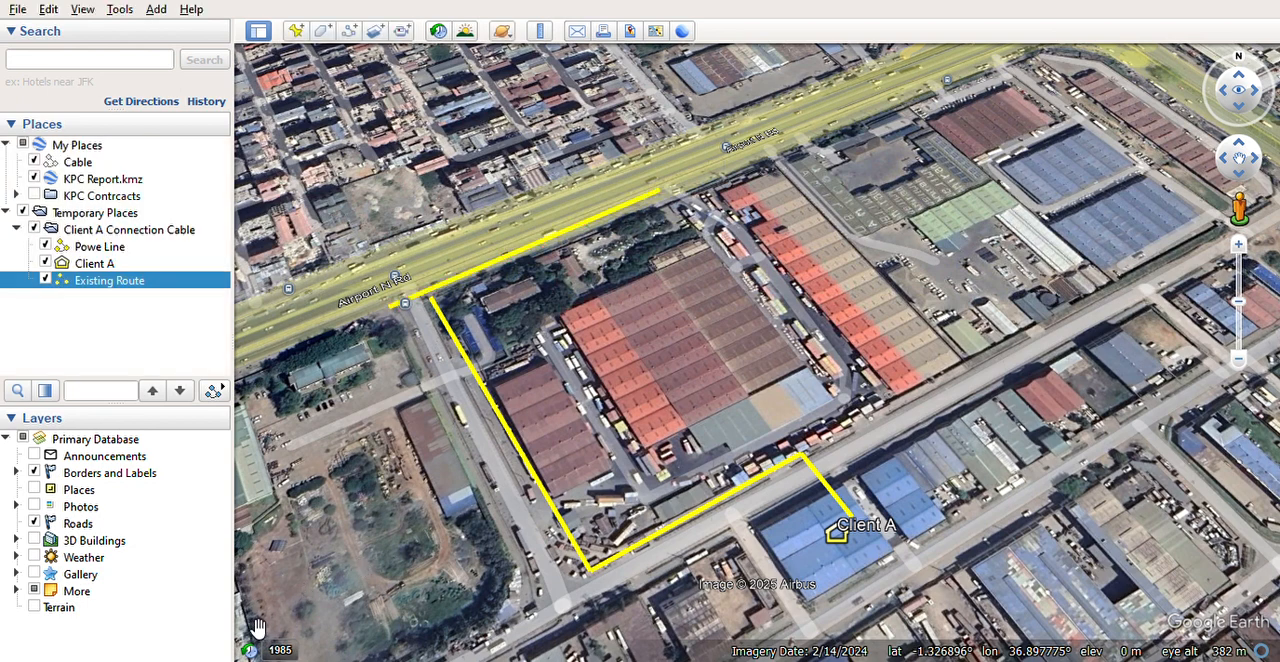
Step: Change the Powe Line path's line colour to red
left_click(152, 294)
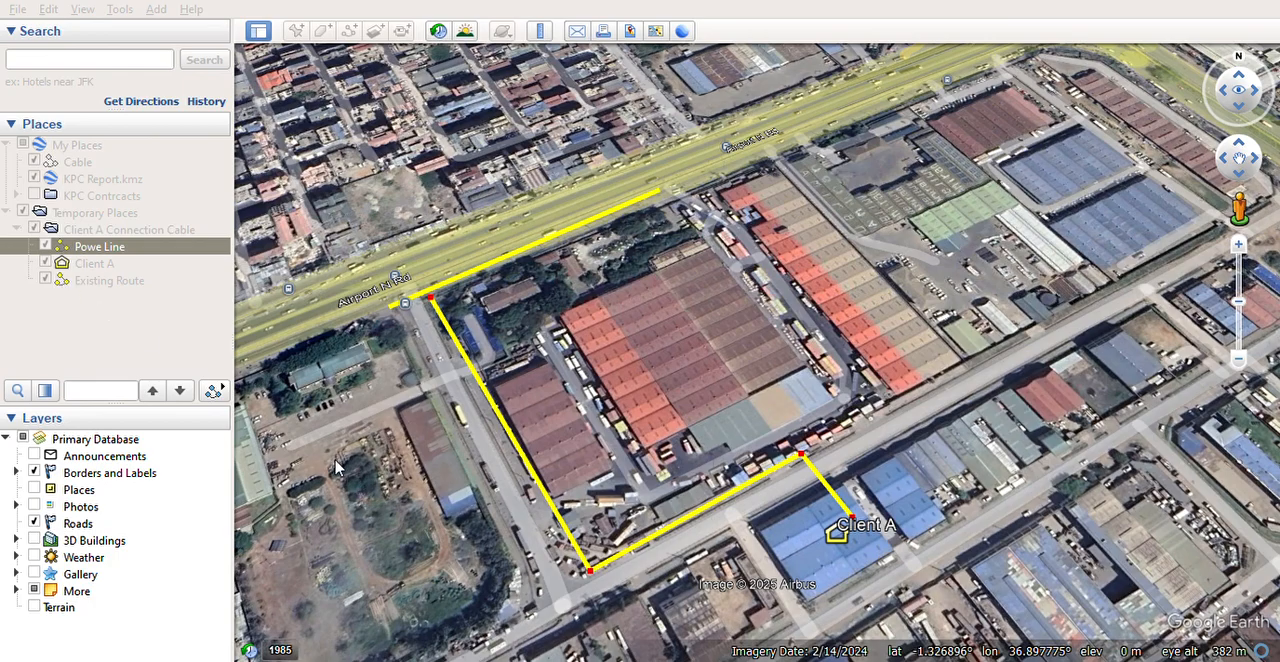
left_click(346, 575)
left_click(245, 626)
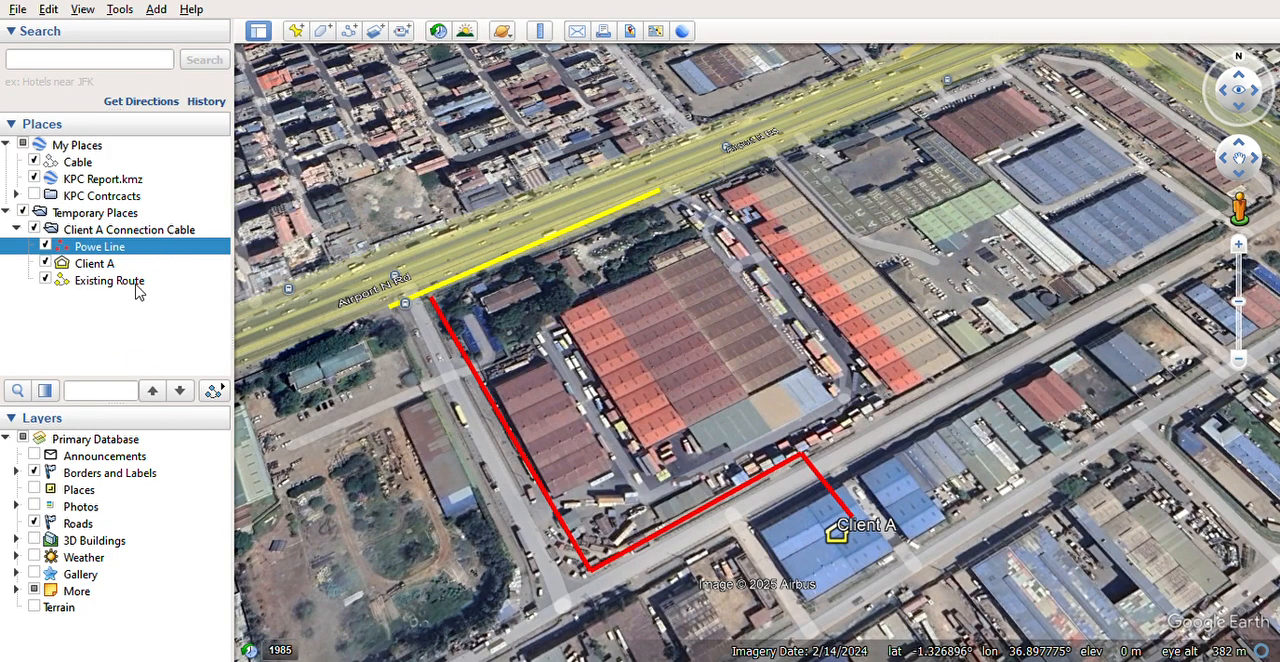
Step: Shift the Powe Line path's starting point at Airport N Rd slightly so it meets the Existing Route path
right_click(451, 341)
left_click(507, 538)
left_click_drag(434, 298, 433, 295)
left_click(265, 634)
left_click(122, 246)
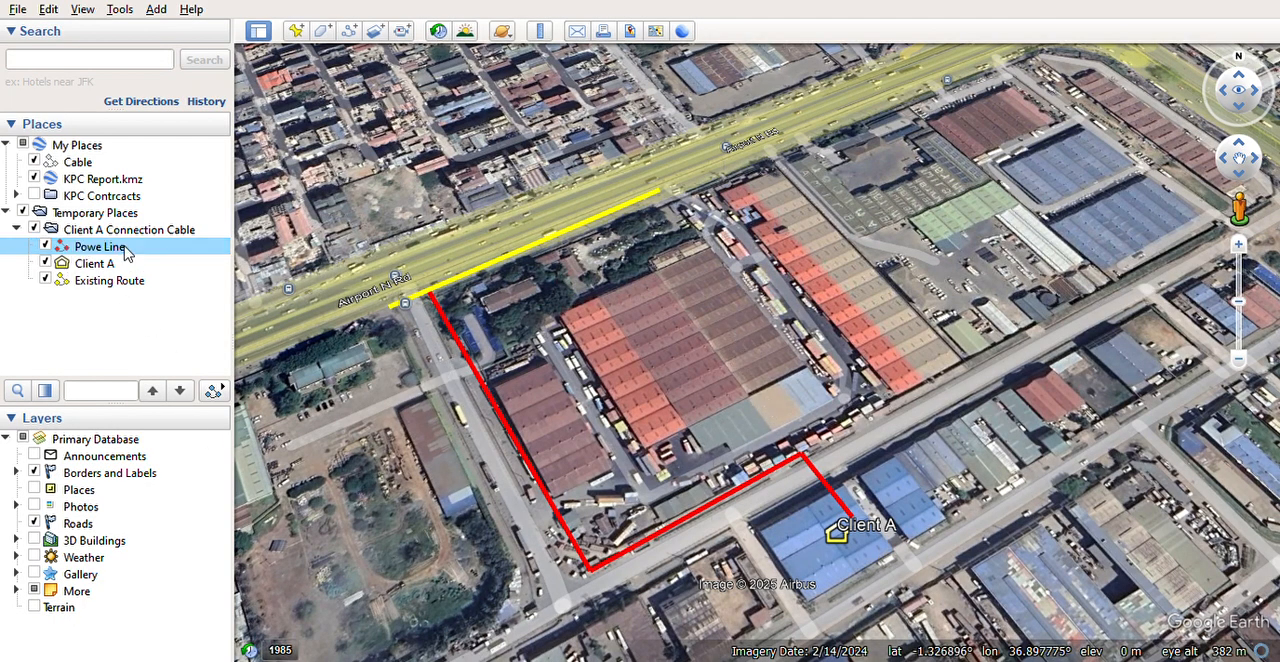
left_click(242, 491)
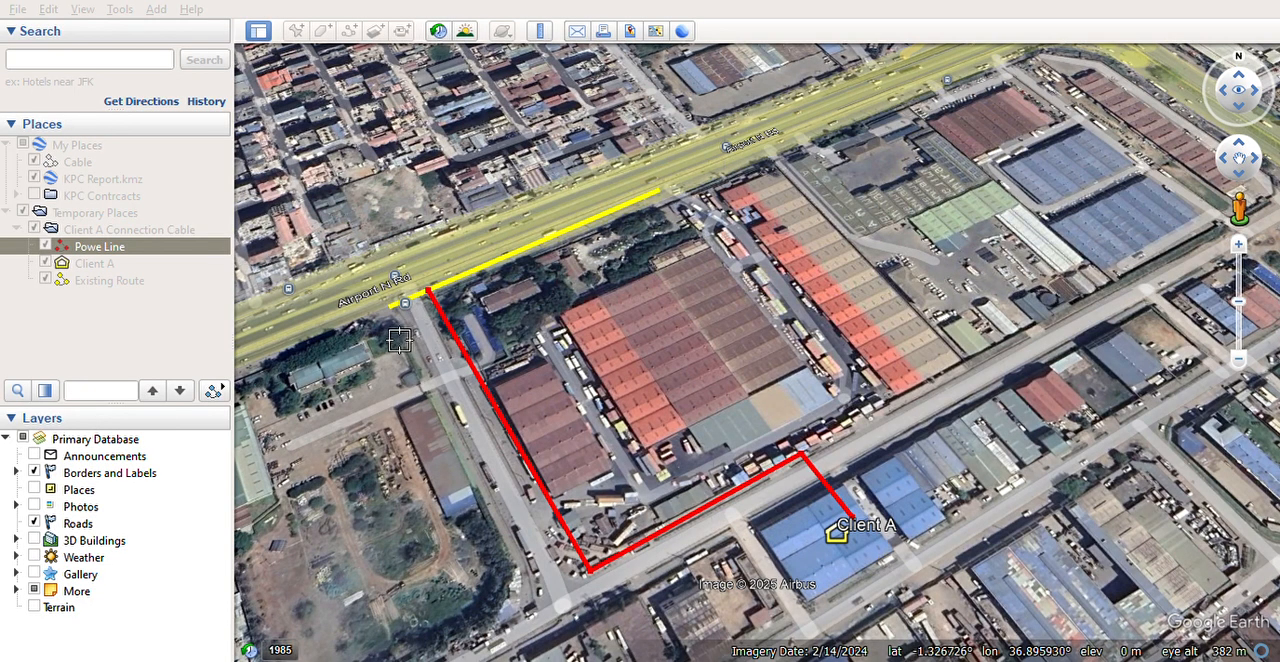
left_click(275, 633)
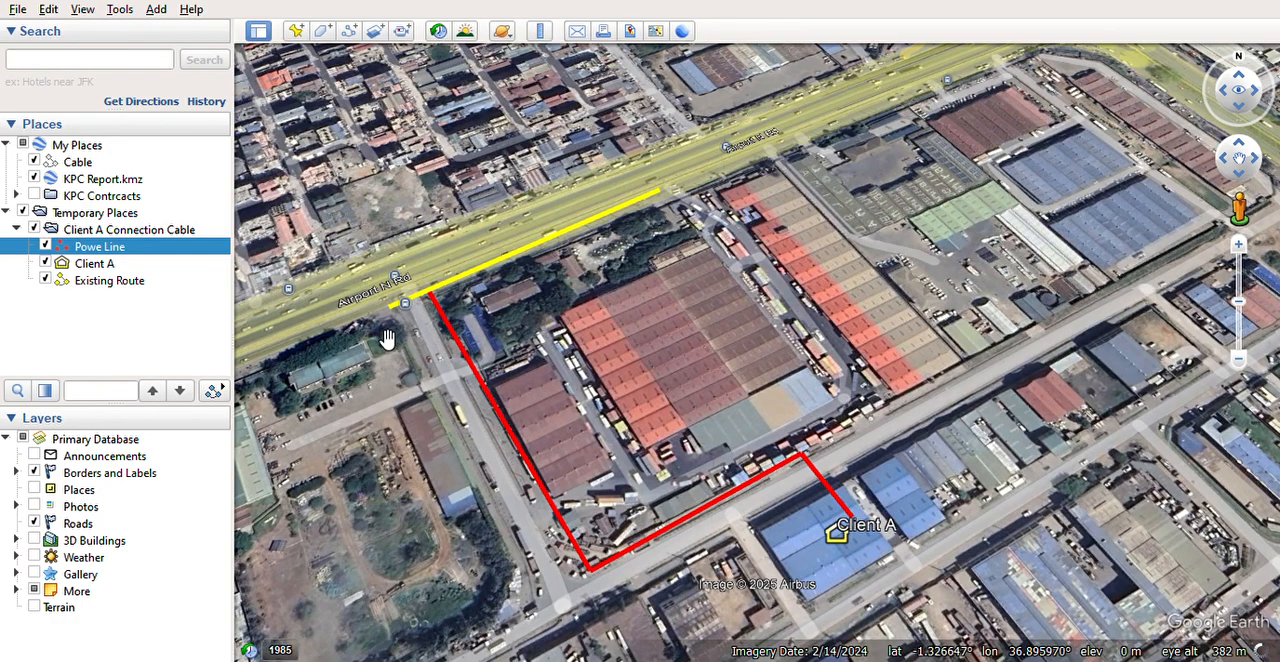